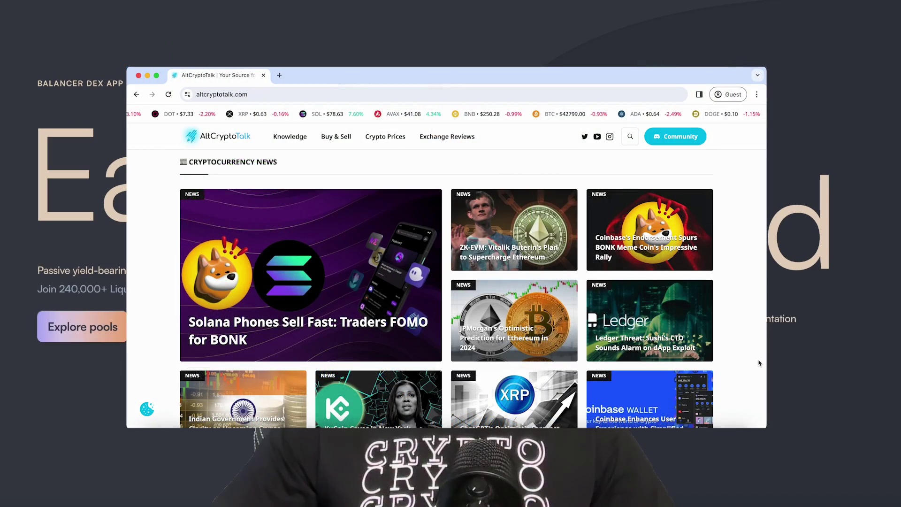
# Scroll the AltCryptoTalk home page past Crypto Reviews down to Crypto Guides and Now Trending.
pyautogui.scroll(-3, 759, 363)
pyautogui.scroll(-5, 759, 362)
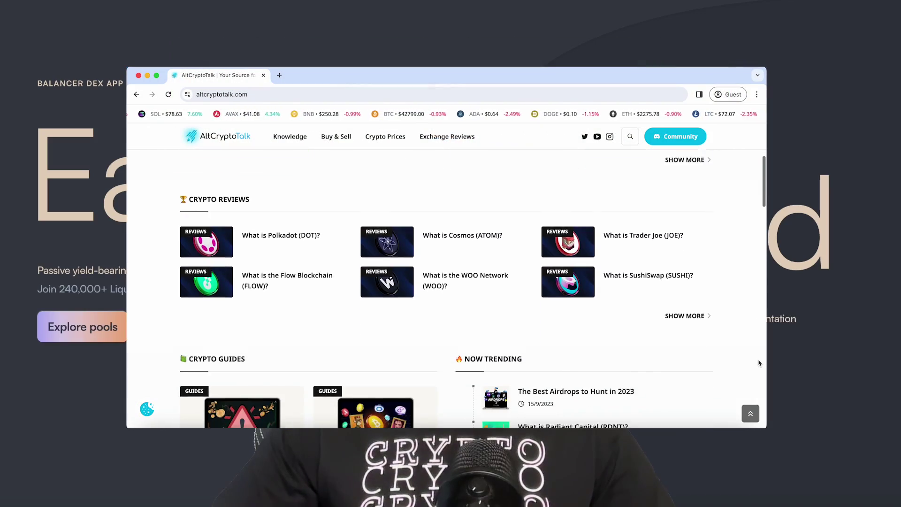
pyautogui.scroll(-2, 759, 363)
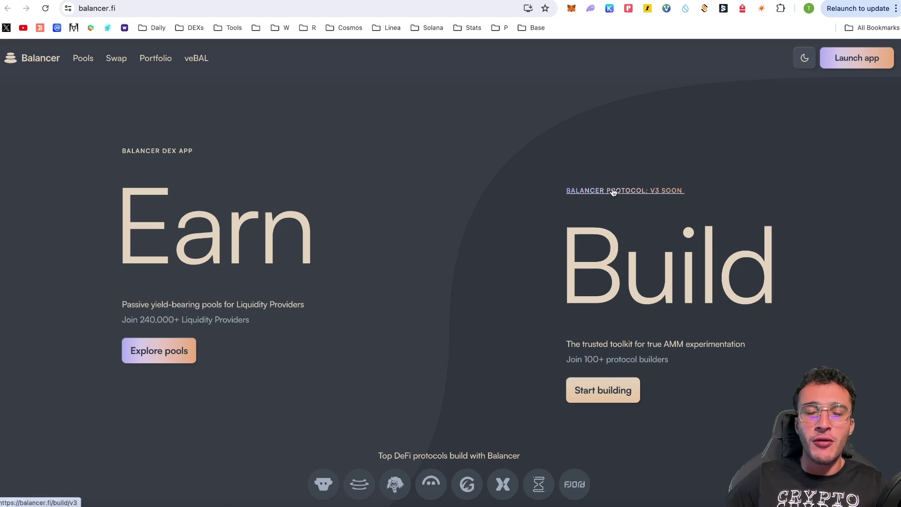
pyautogui.click(643, 2)
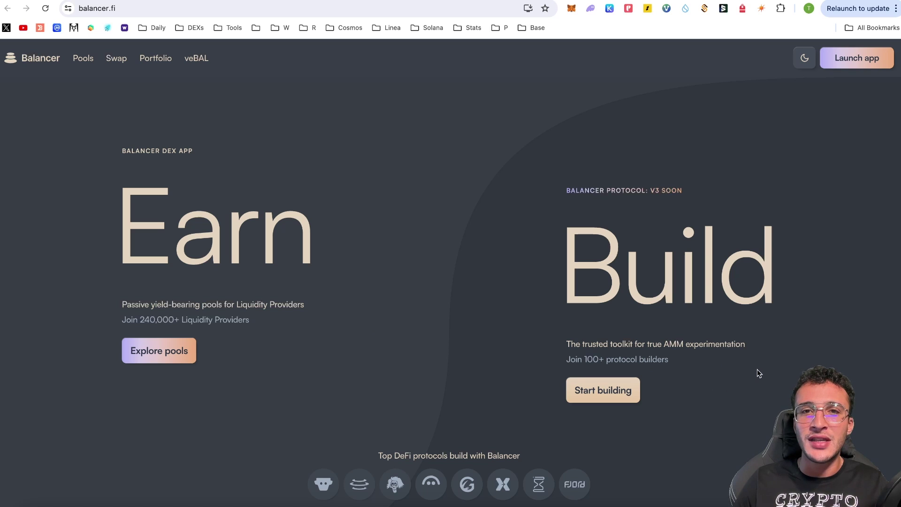
pyautogui.scroll(-1, 757, 369)
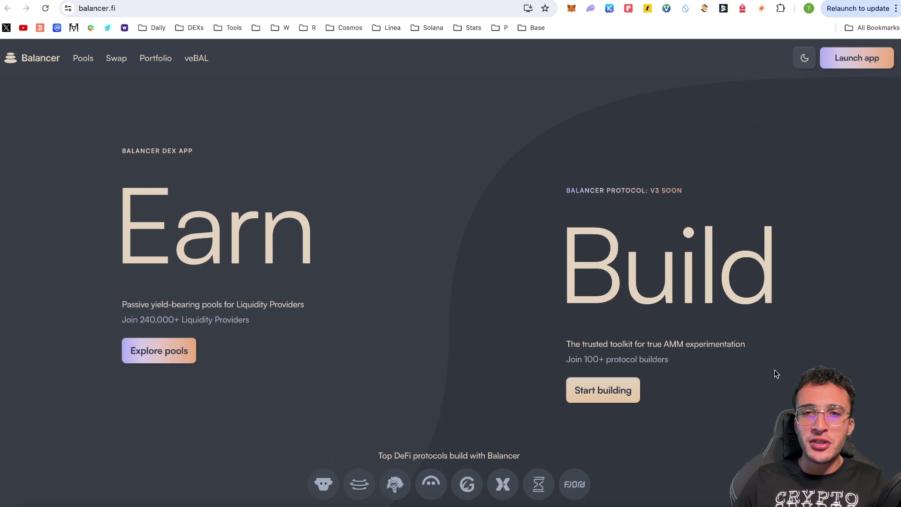
pyautogui.scroll(-1, 778, 369)
pyautogui.scroll(-20, 778, 369)
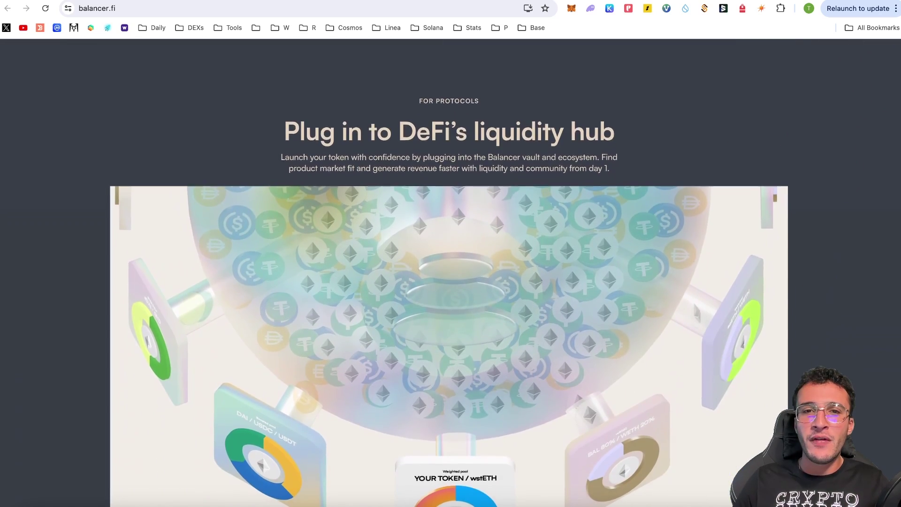
pyautogui.scroll(20, 451, 273)
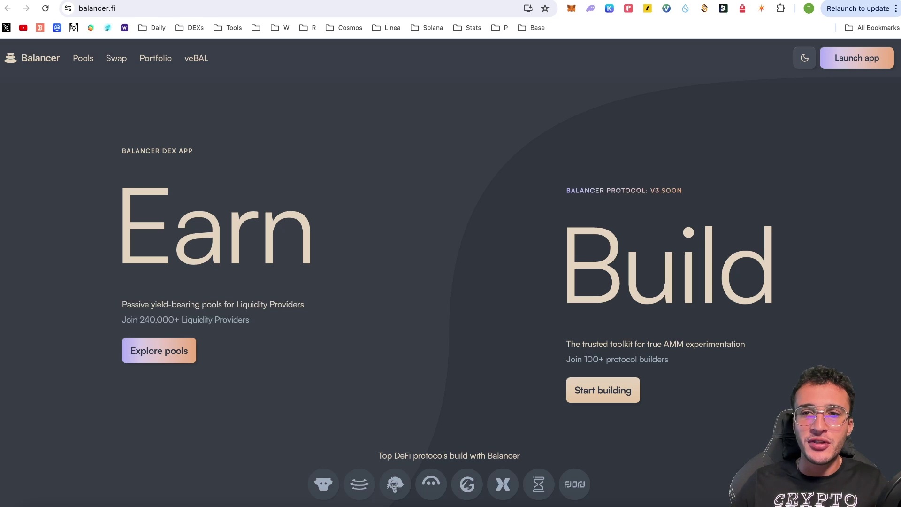
# Launch the Balancer app and connect MetaMask, approving the account, permissions and network switch.
pyautogui.click(862, 65)
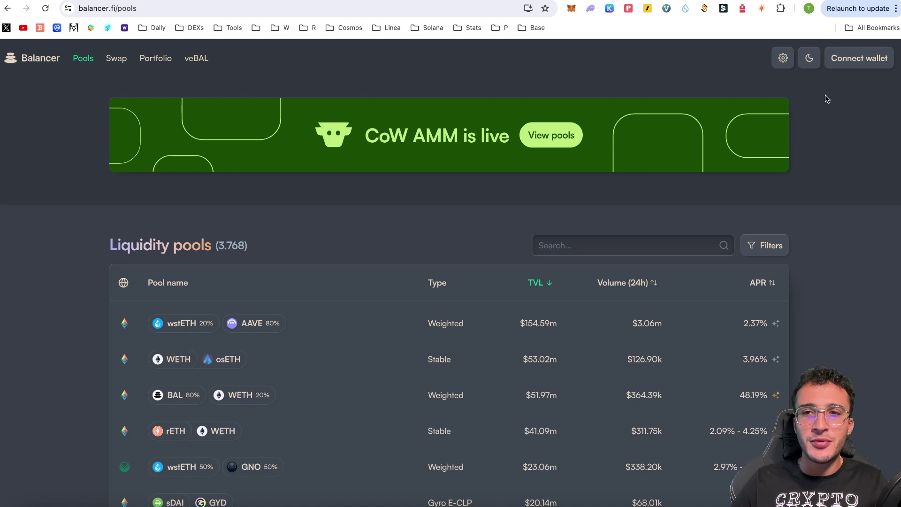
pyautogui.click(839, 58)
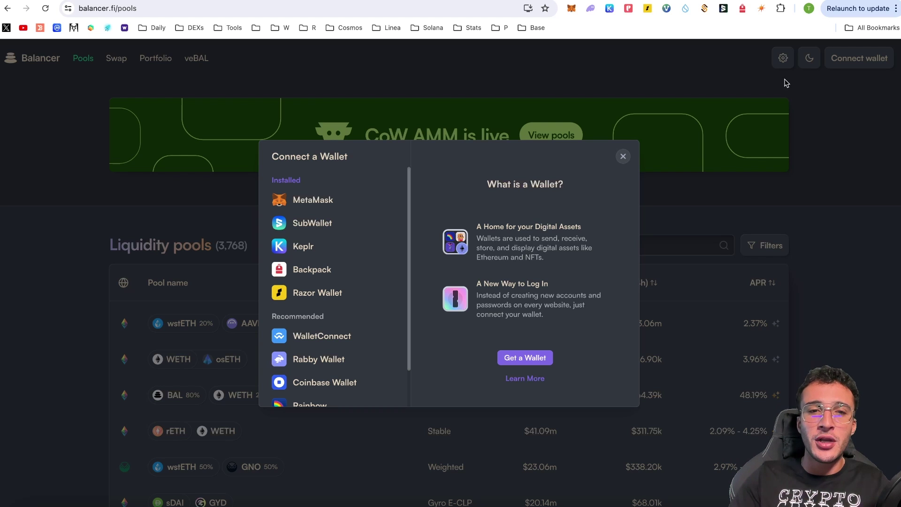
pyautogui.click(327, 207)
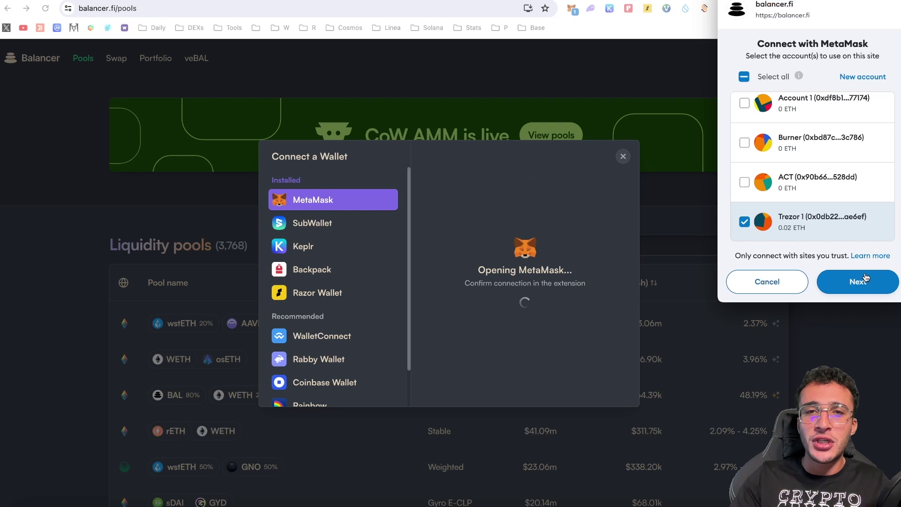
pyautogui.click(866, 279)
pyautogui.click(859, 280)
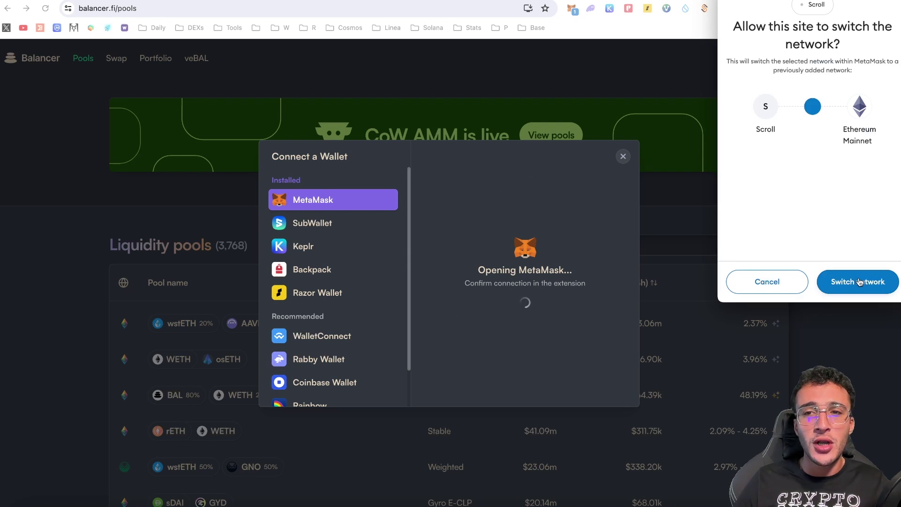
pyautogui.click(858, 283)
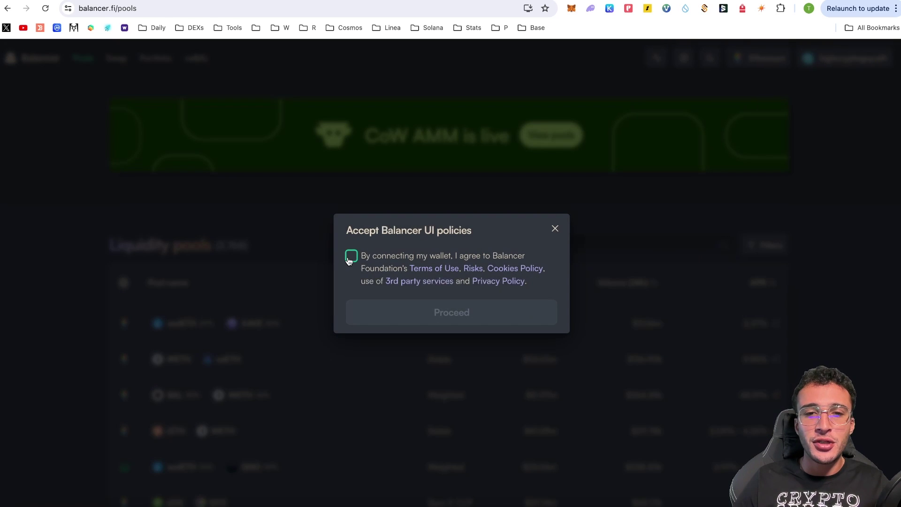
# Accept the Balancer UI policies and bring up the Switch Networks list from the Ethereum button.
pyautogui.click(351, 255)
pyautogui.click(443, 314)
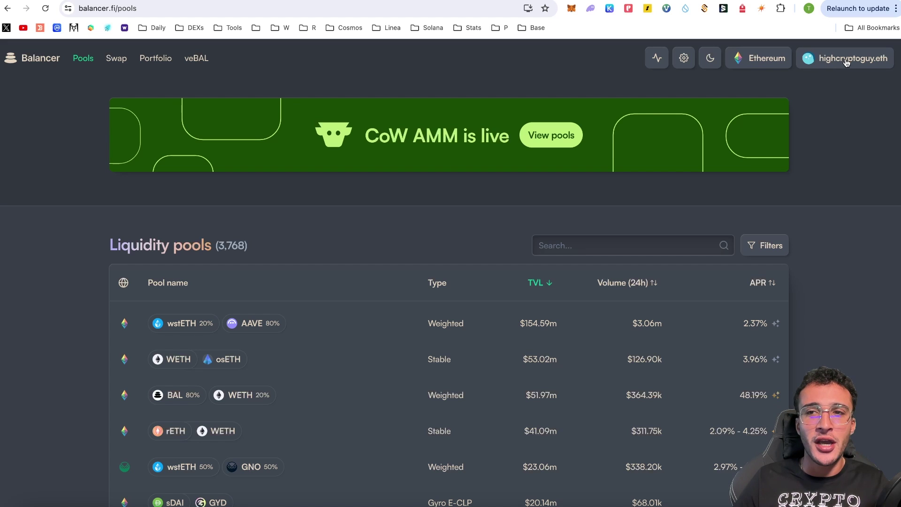
pyautogui.click(753, 59)
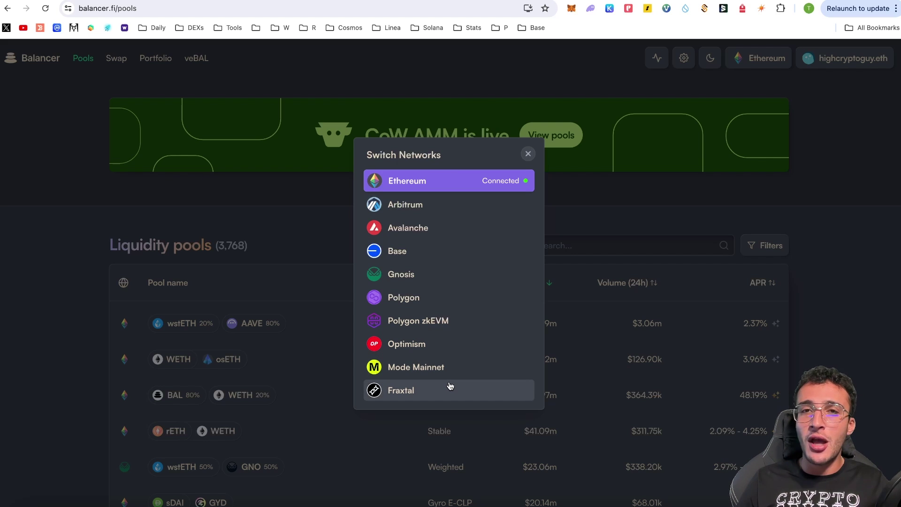
# Switch Balancer from Ethereum to Base and review the wallet's token balances in MetaMask.
pyautogui.click(471, 252)
pyautogui.click(864, 282)
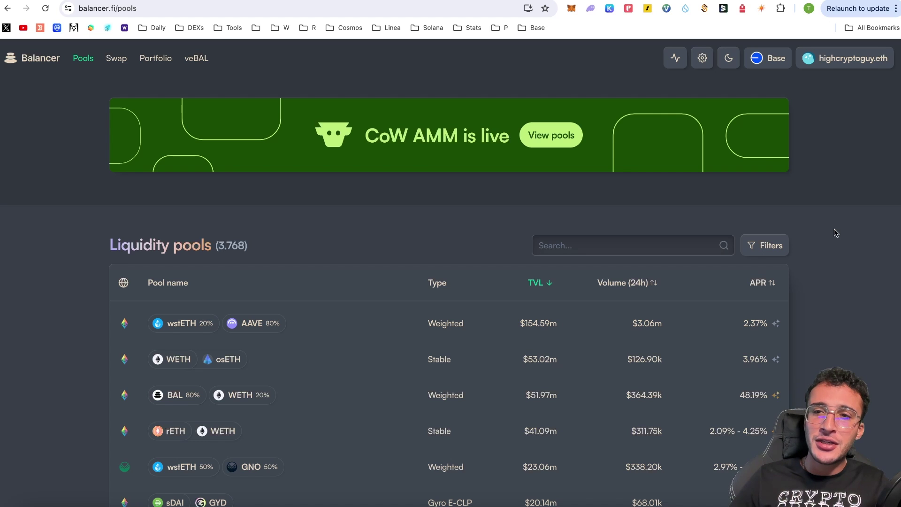
pyautogui.click(571, 7)
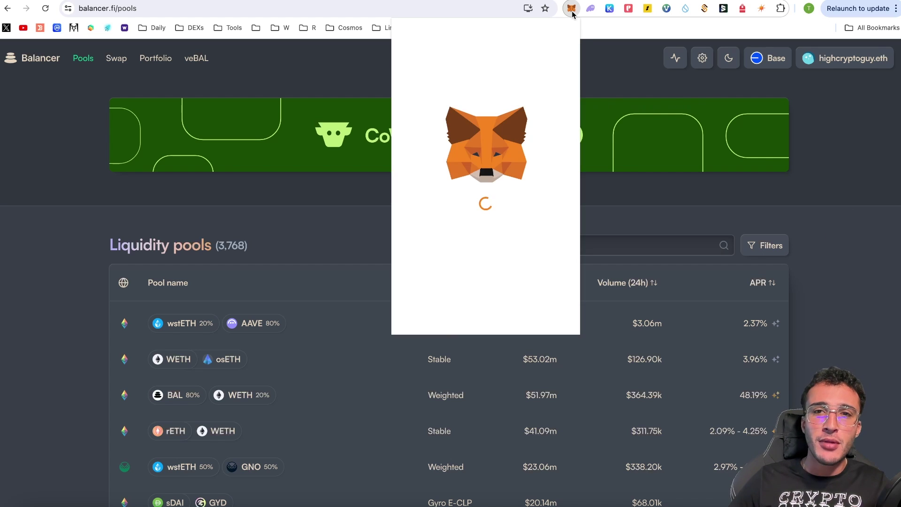
pyautogui.click(423, 173)
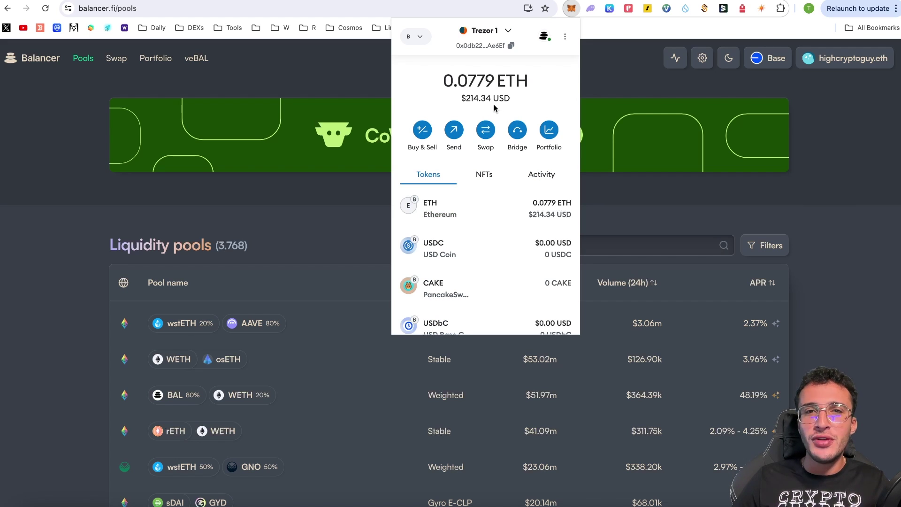
pyautogui.click(664, 131)
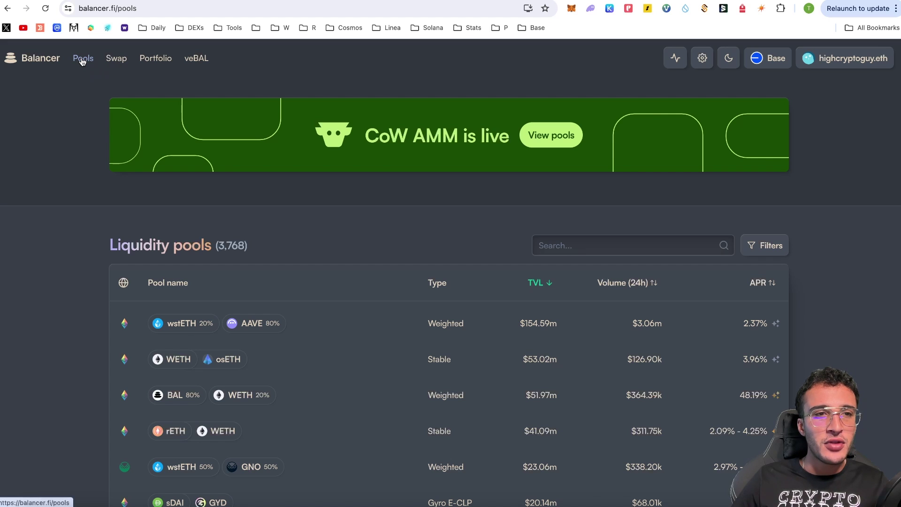
# Open the swap form on the Base network and browse the tokens available to receive.
pyautogui.click(120, 62)
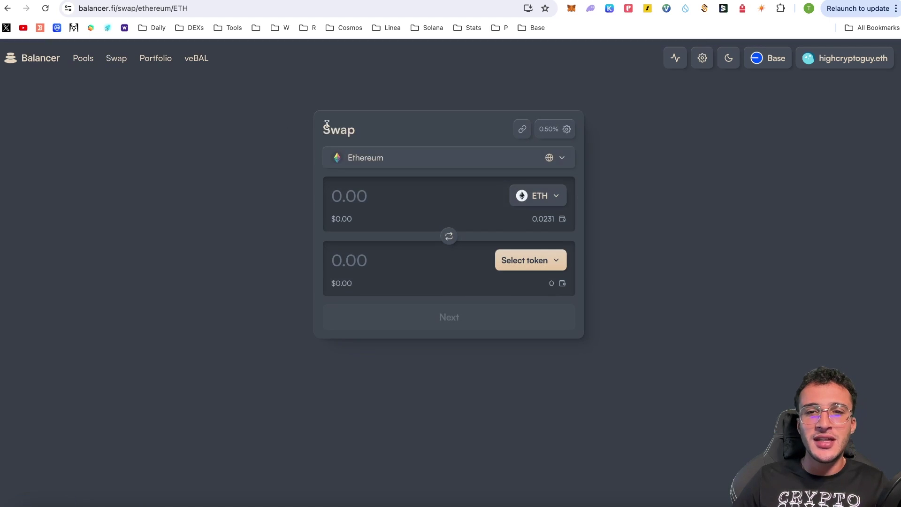
pyautogui.click(459, 163)
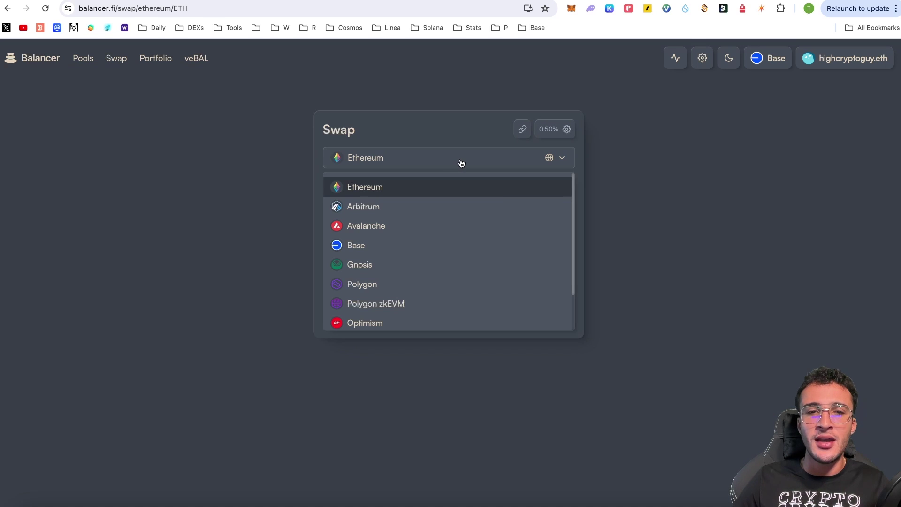
pyautogui.click(427, 246)
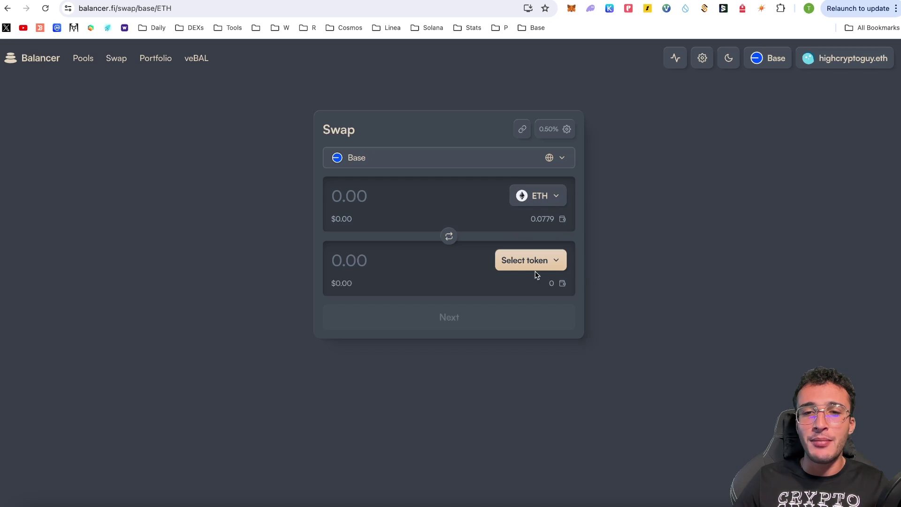
pyautogui.click(508, 259)
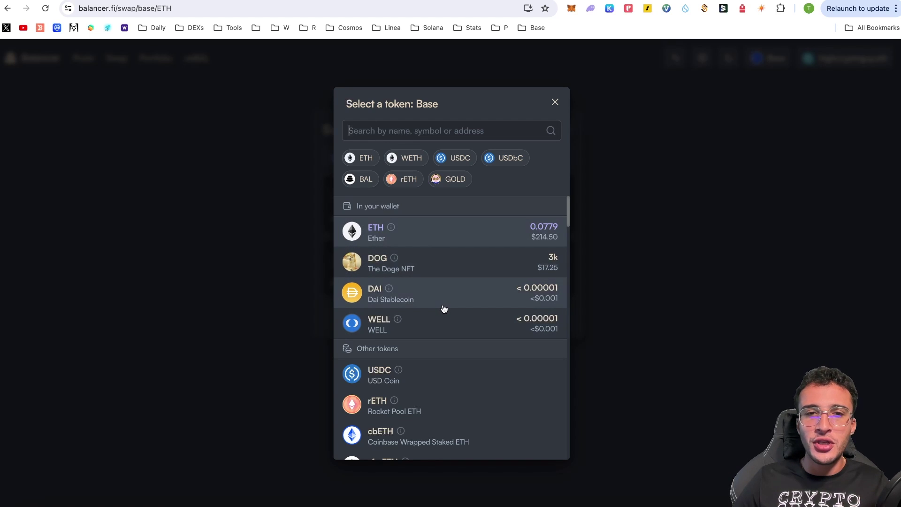
pyautogui.scroll(-3, 445, 309)
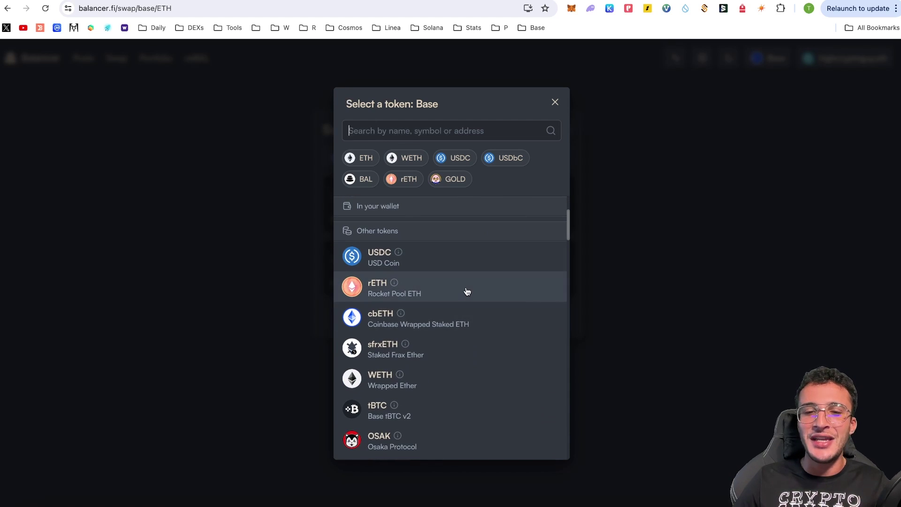
pyautogui.scroll(3, 468, 291)
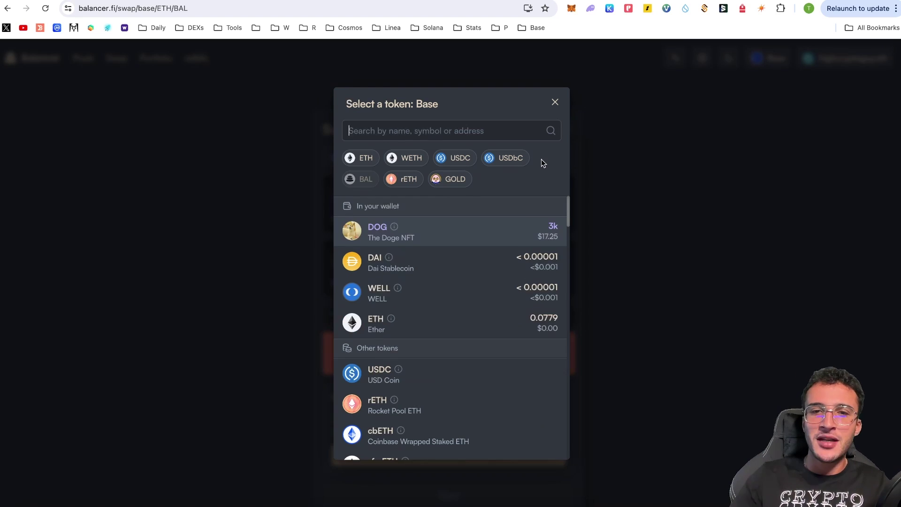
# Set up a 0.003 ETH to USDC swap, accept the unknown price impact and review it.
pyautogui.click(455, 160)
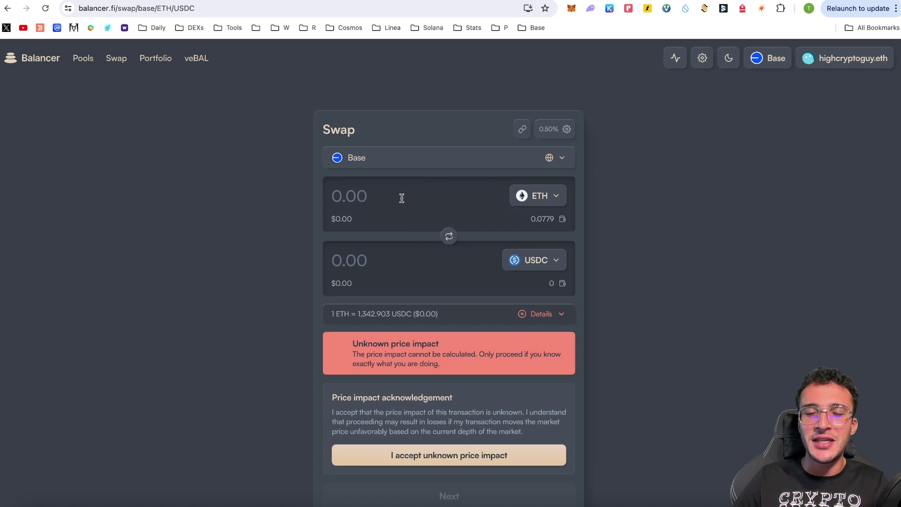
pyautogui.write('0.003')
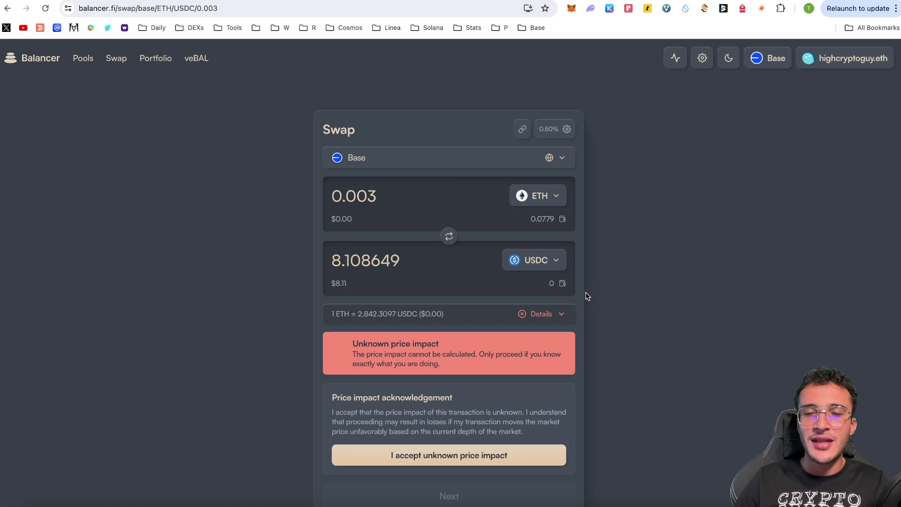
pyautogui.click(481, 459)
pyautogui.scroll(-2, 673, 367)
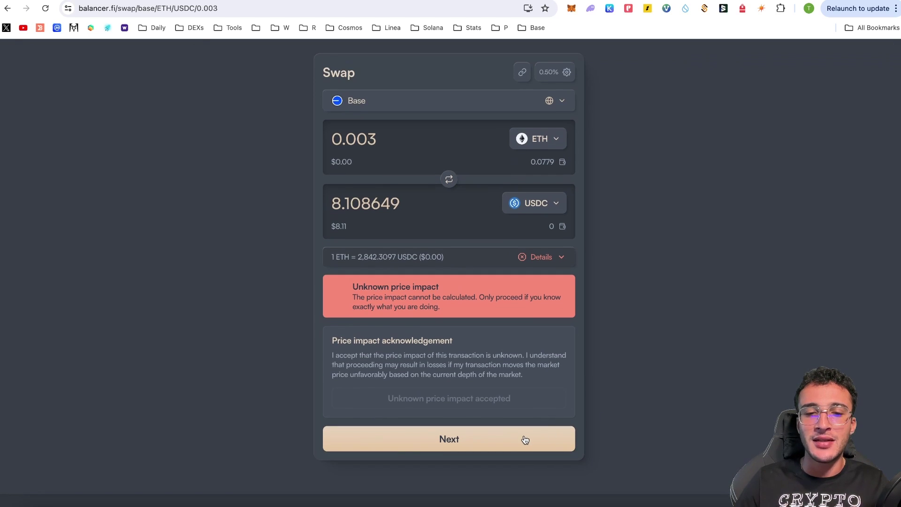
pyautogui.click(524, 439)
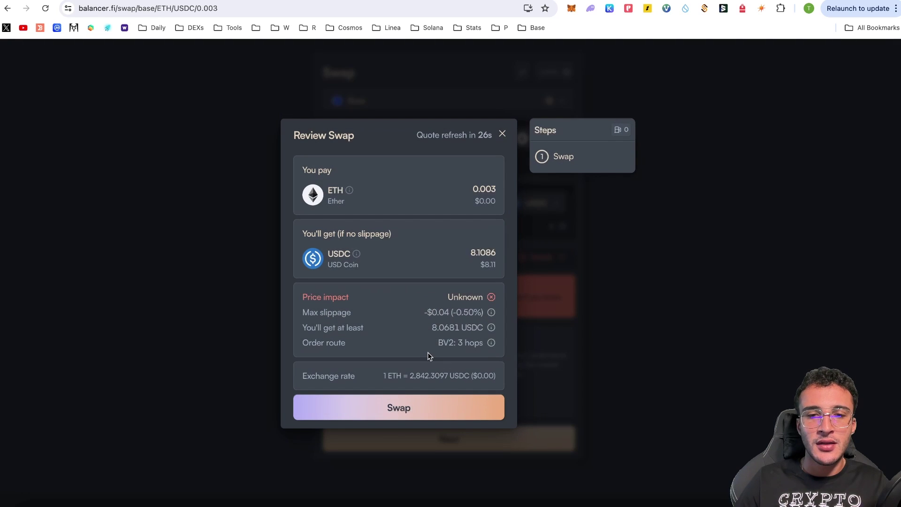
pyautogui.moveTo(431, 327); pyautogui.dragTo(457, 326)
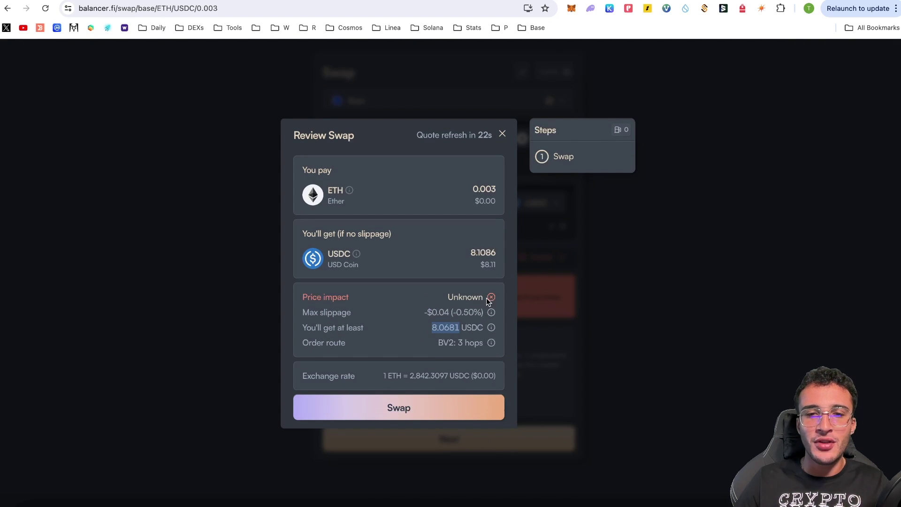
# Confirm the 0.003 ETH for 8.1087 USDC swap in MetaMask and close the confirmation.
pyautogui.click(453, 399)
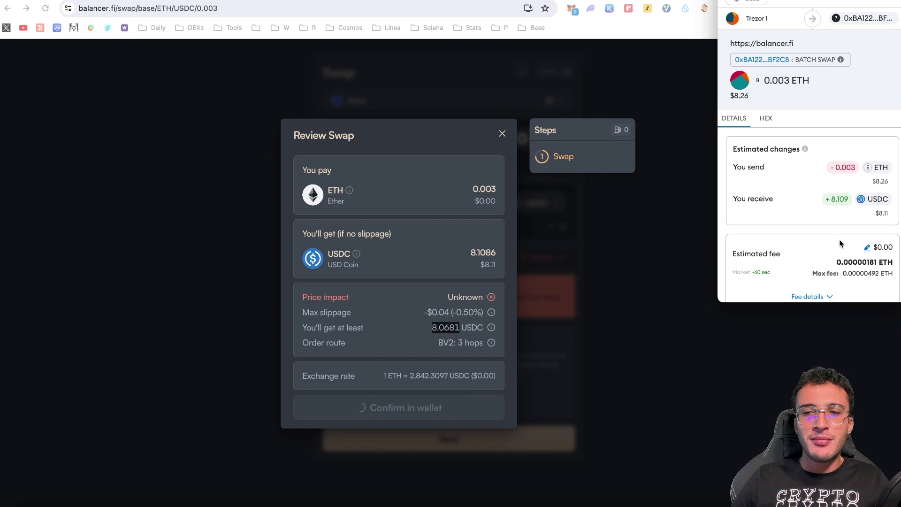
pyautogui.scroll(-2, 840, 243)
pyautogui.click(847, 283)
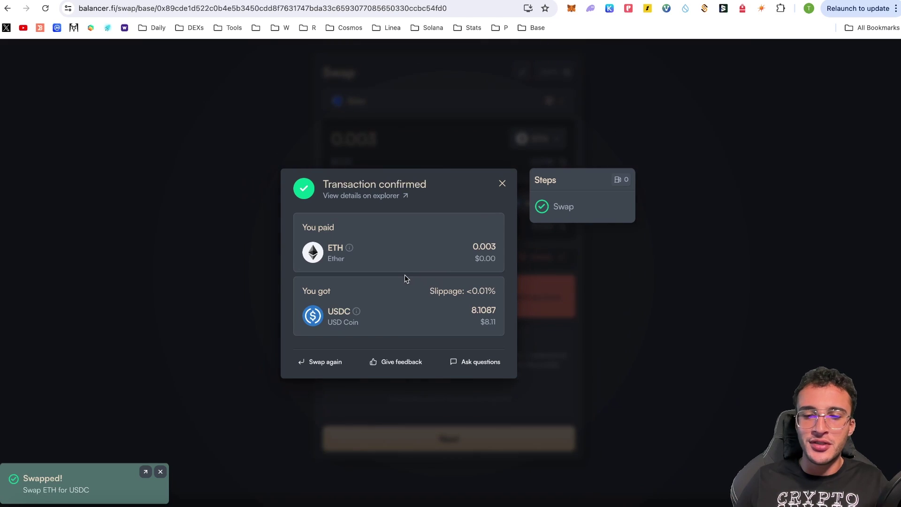
pyautogui.press('Escape')
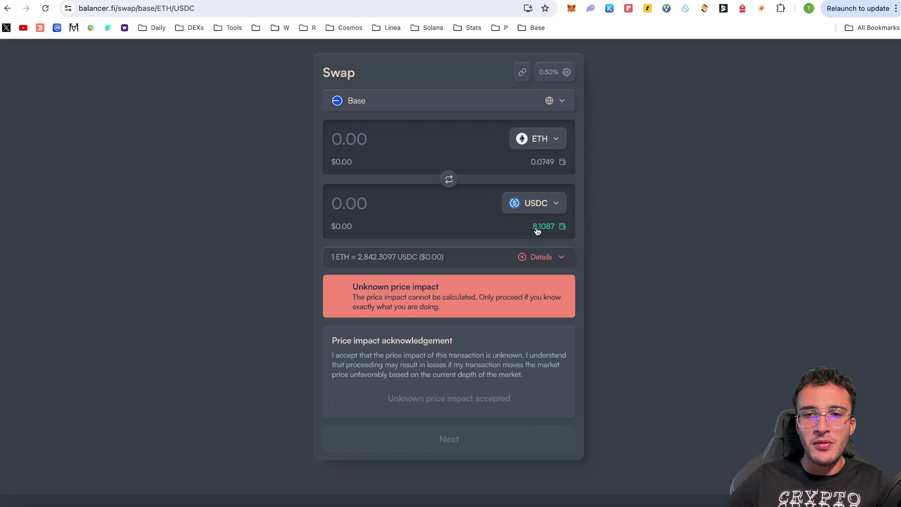
pyautogui.click(572, 11)
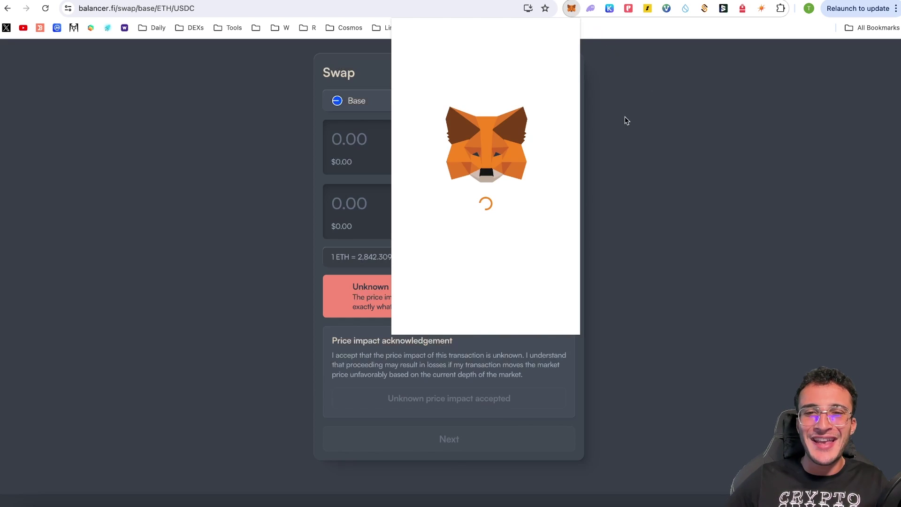
pyautogui.click(448, 175)
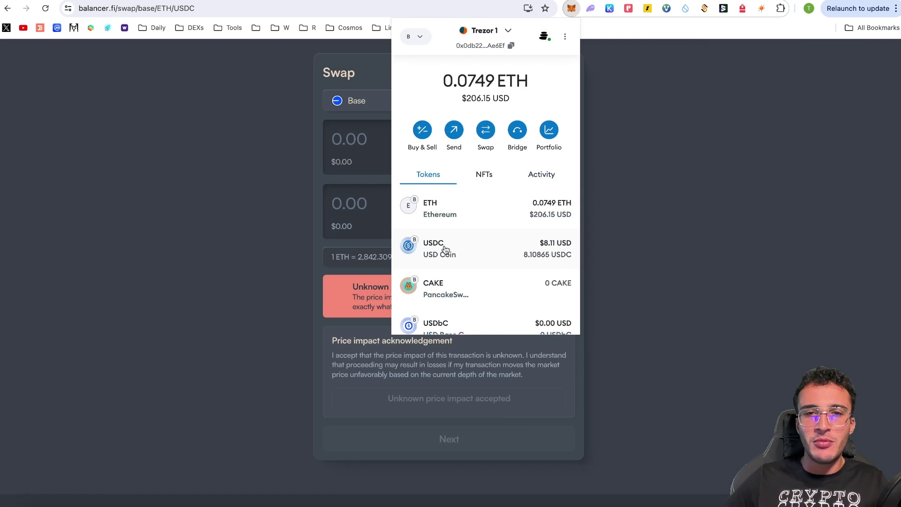
pyautogui.click(657, 241)
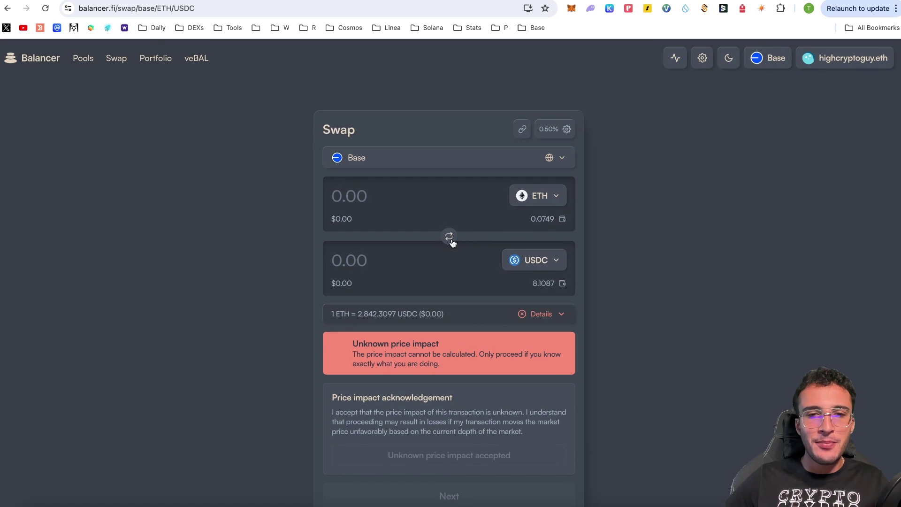
pyautogui.click(449, 237)
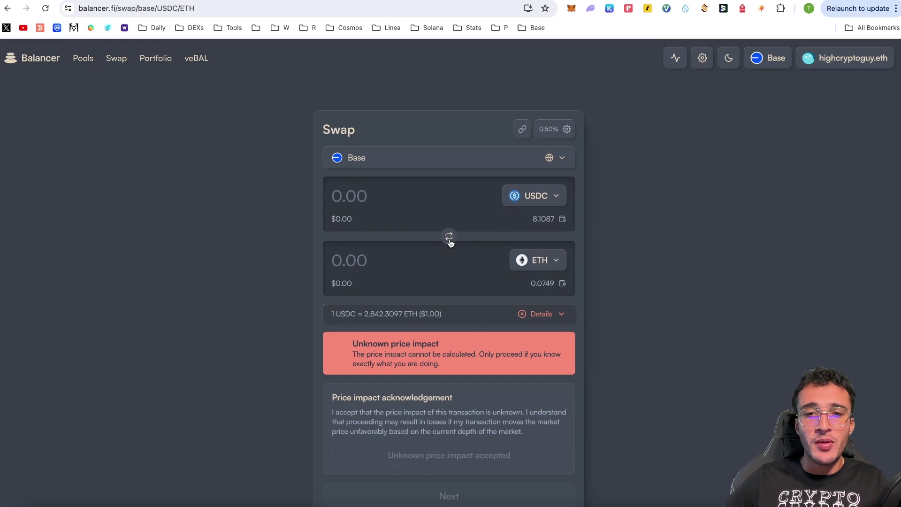
pyautogui.click(543, 220)
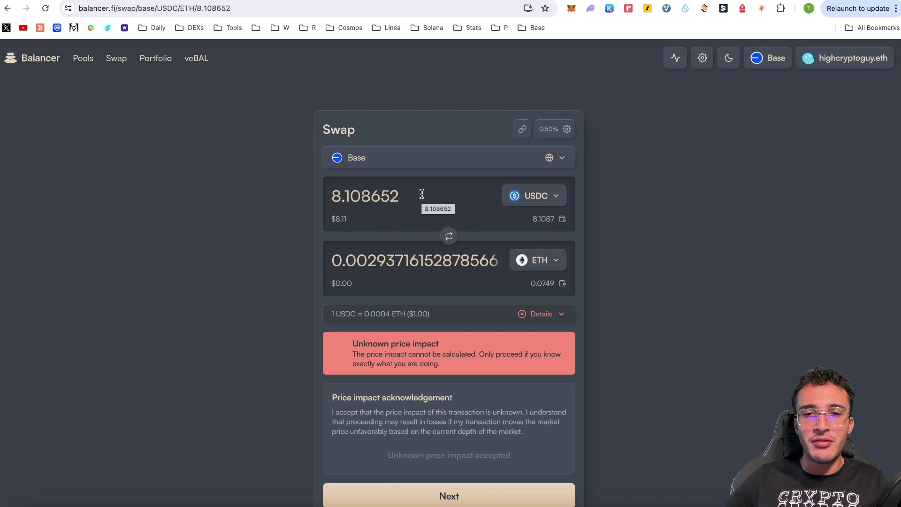
pyautogui.click(449, 236)
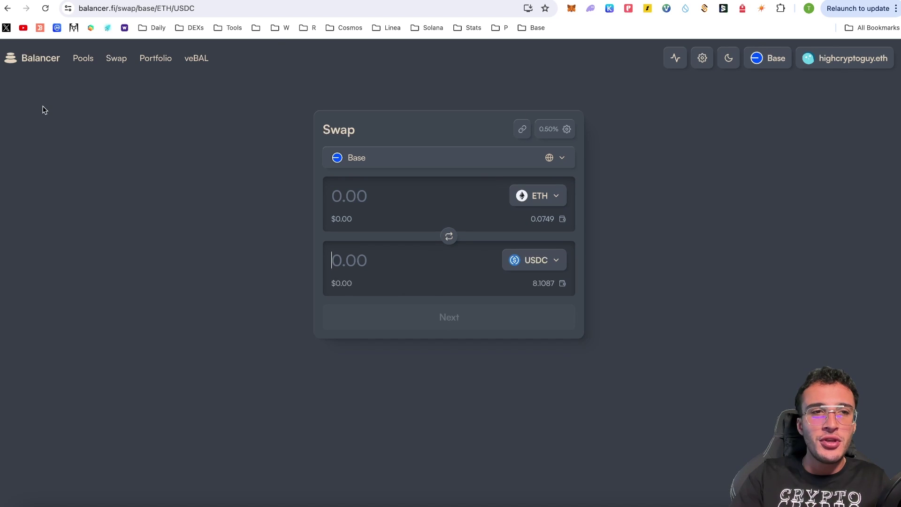
# Filter the liquidity pools to the Base network and scroll through its 311 pools.
pyautogui.click(83, 58)
pyautogui.scroll(-3, 414, 179)
pyautogui.click(764, 140)
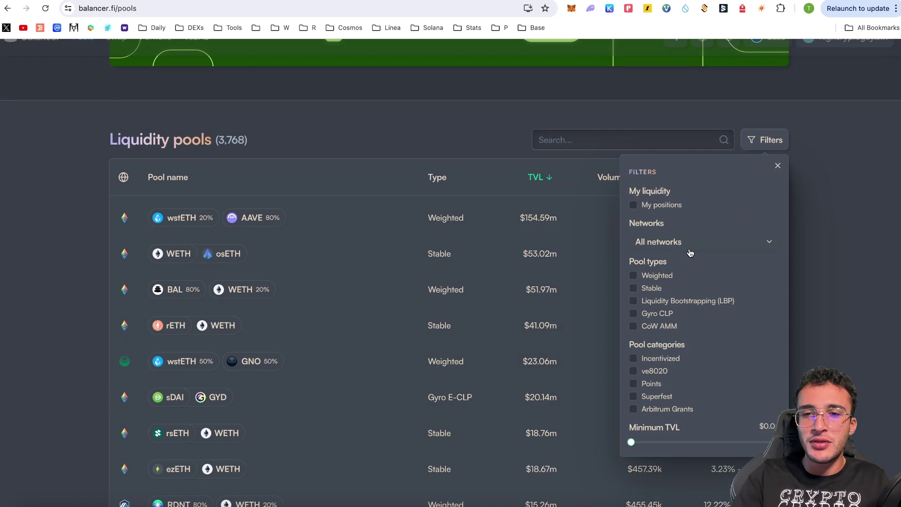
pyautogui.click(690, 242)
pyautogui.click(658, 333)
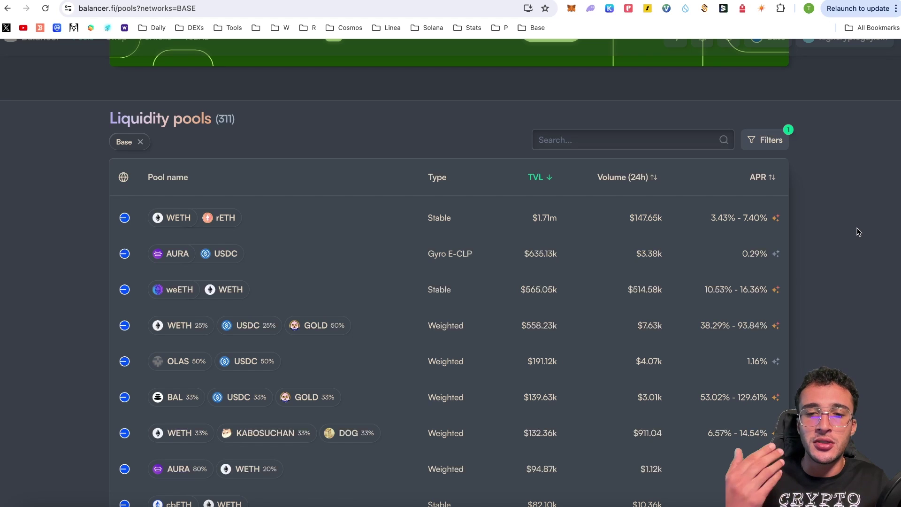
pyautogui.scroll(-1, 858, 232)
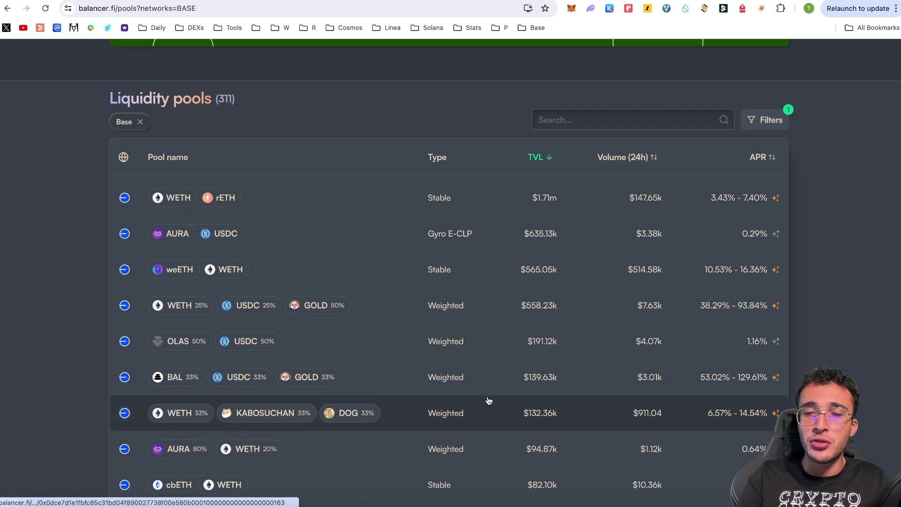
pyautogui.scroll(-5, 486, 403)
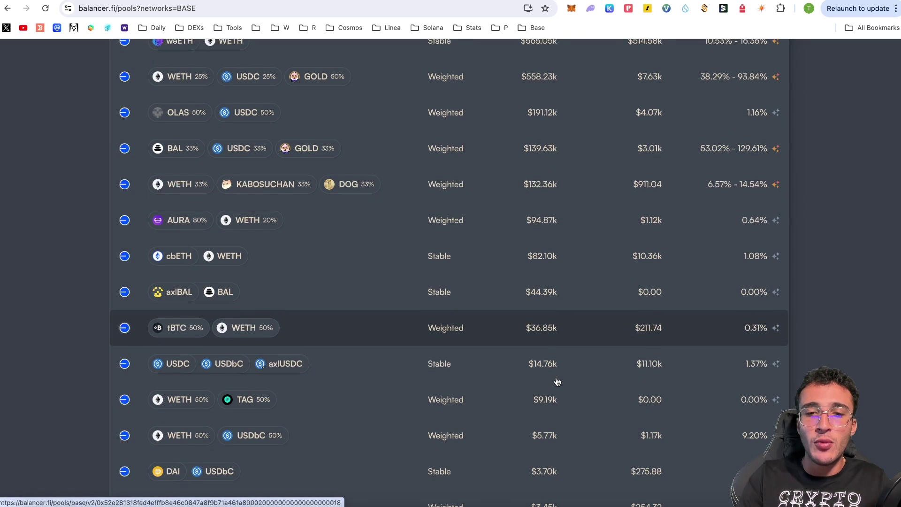
pyautogui.scroll(-3, 557, 380)
pyautogui.scroll(10, 505, 276)
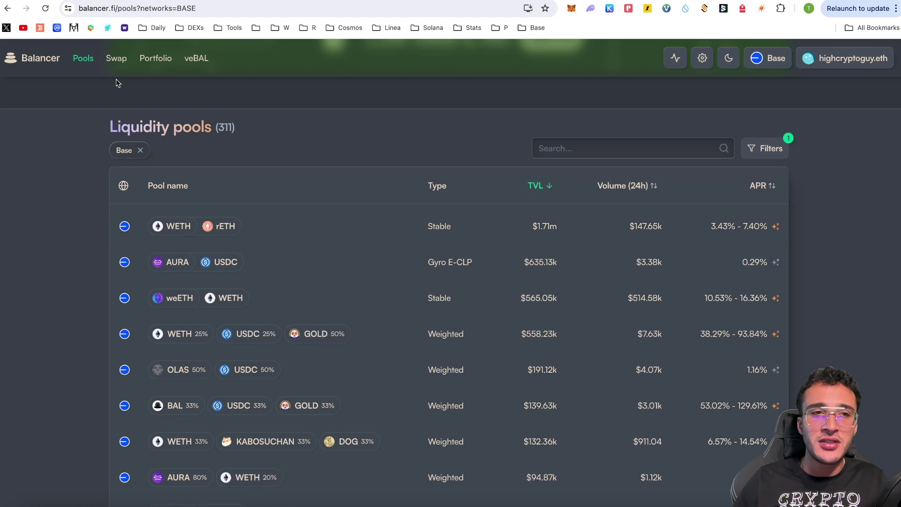
# On the swap page, change the network from Base to Arbitrum and approve it in MetaMask.
pyautogui.click(115, 61)
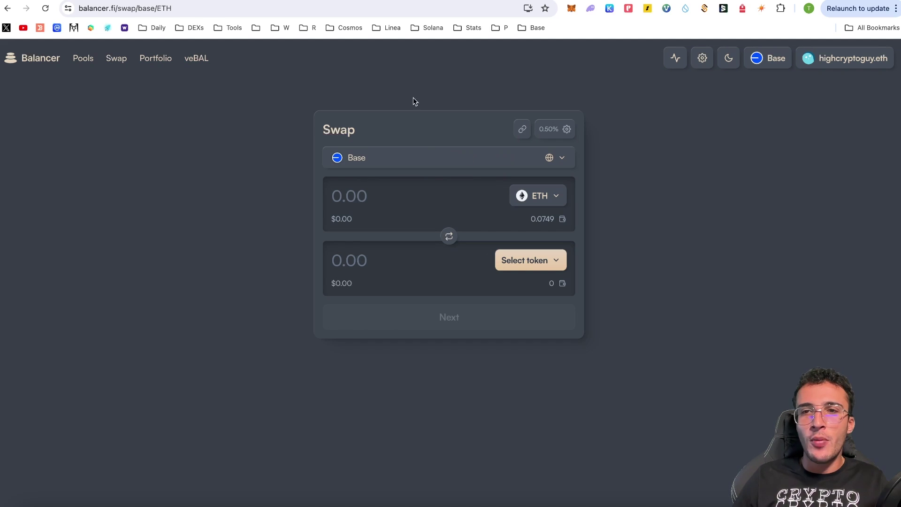
pyautogui.click(758, 63)
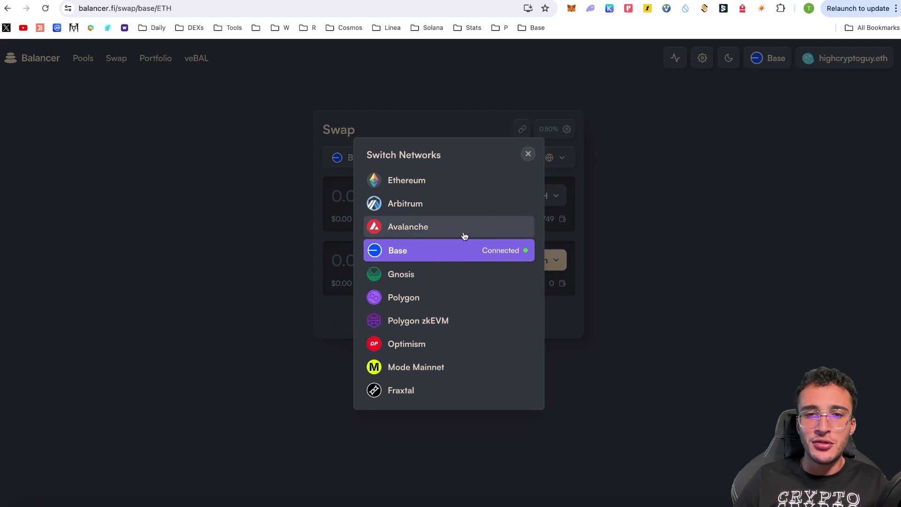
pyautogui.click(486, 210)
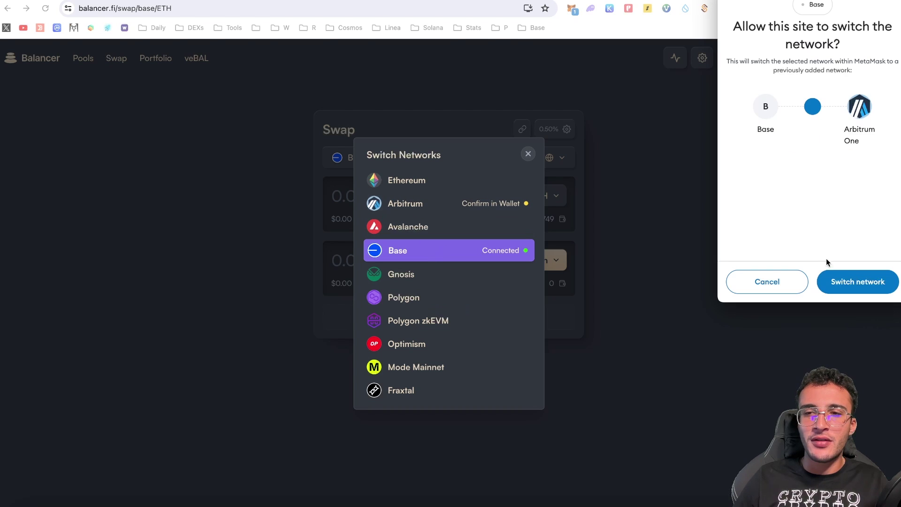
pyautogui.click(853, 281)
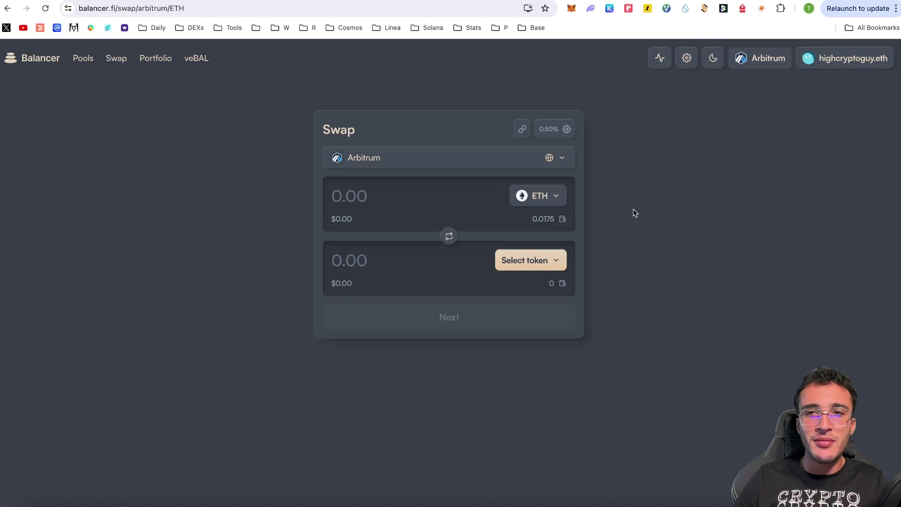
# Check the Arbitrum wallet balances and set up a 0.0024 ETH to USDT swap for review.
pyautogui.click(571, 8)
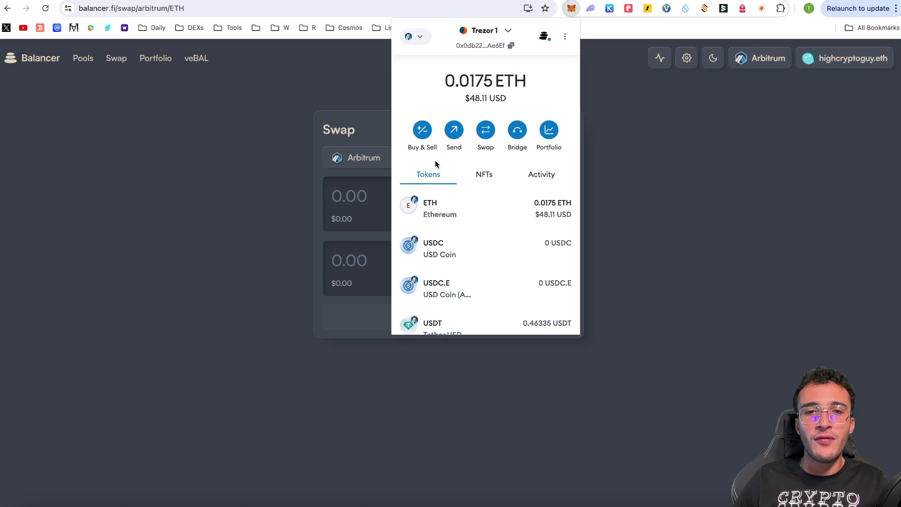
pyautogui.click(674, 187)
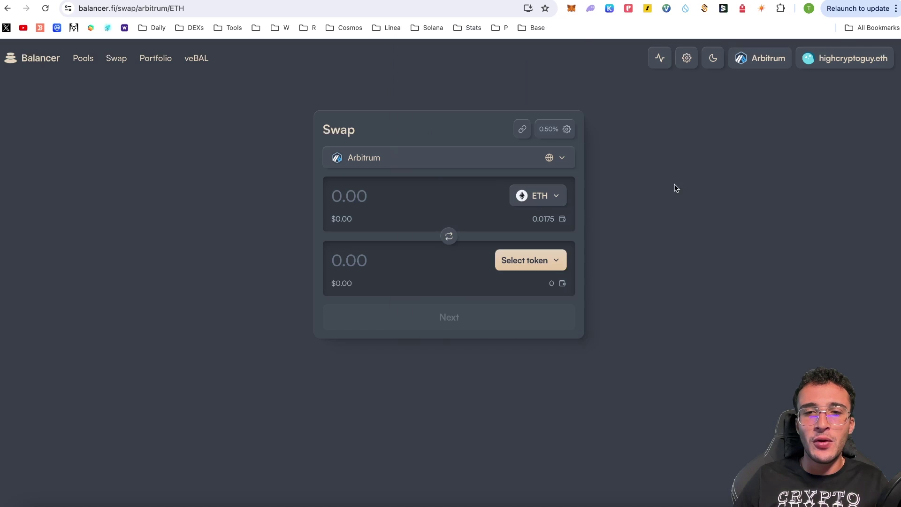
pyautogui.click(532, 261)
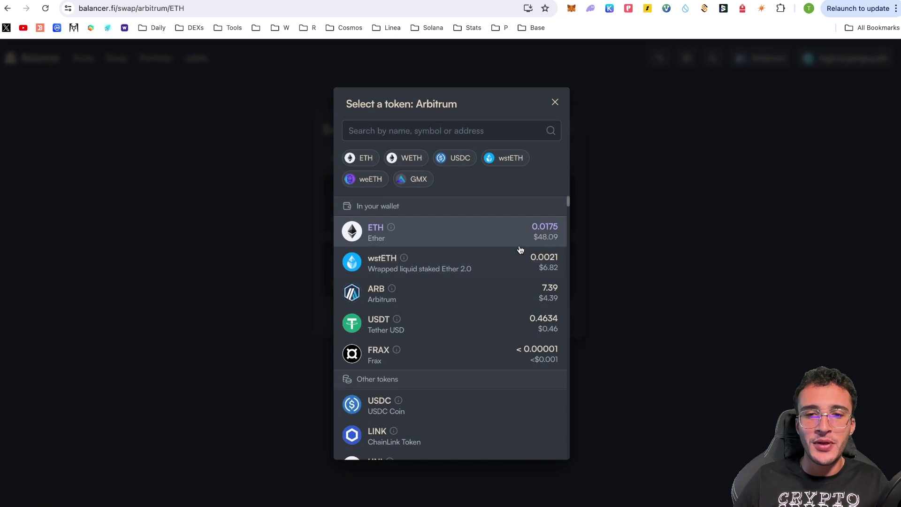
pyautogui.click(477, 323)
pyautogui.click(440, 203)
pyautogui.write('0.0')
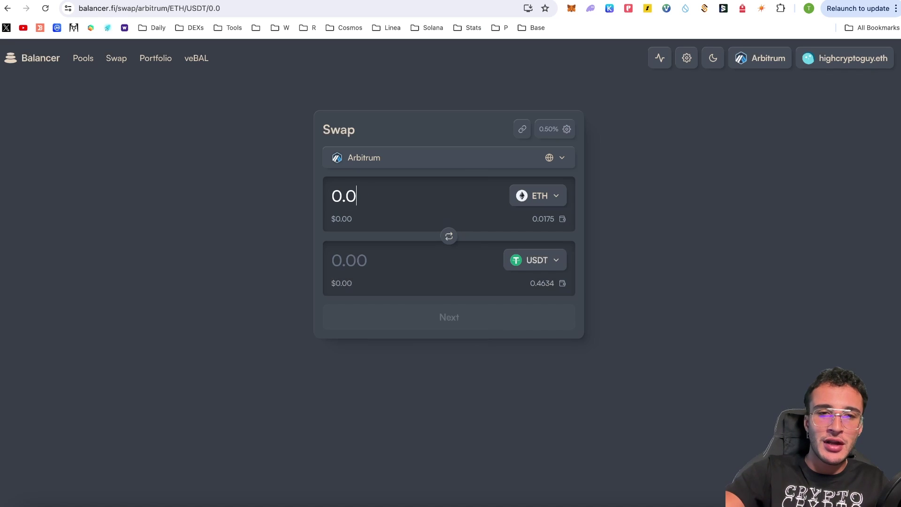
pyautogui.write('024')
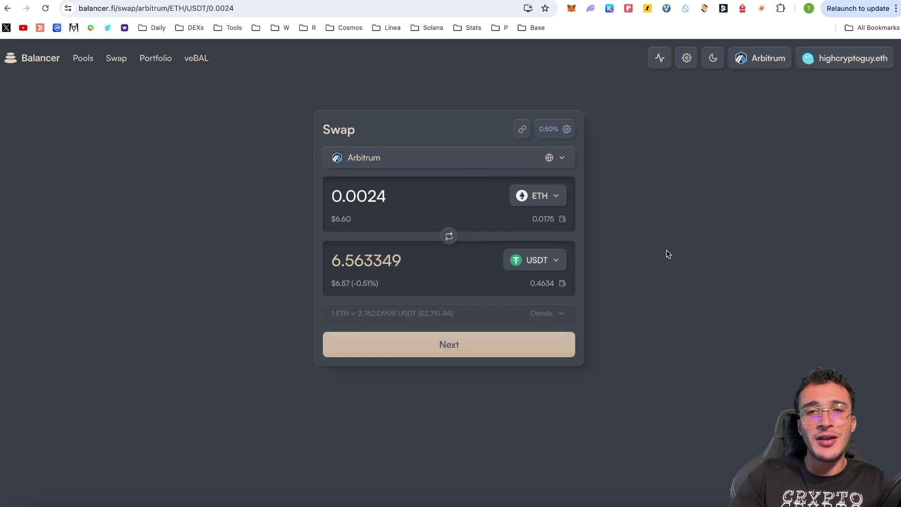
pyautogui.click(478, 348)
# Submit and approve the swap for 6.5633 USDT, then dismiss the confirmation.
pyautogui.moveTo(490, 343)
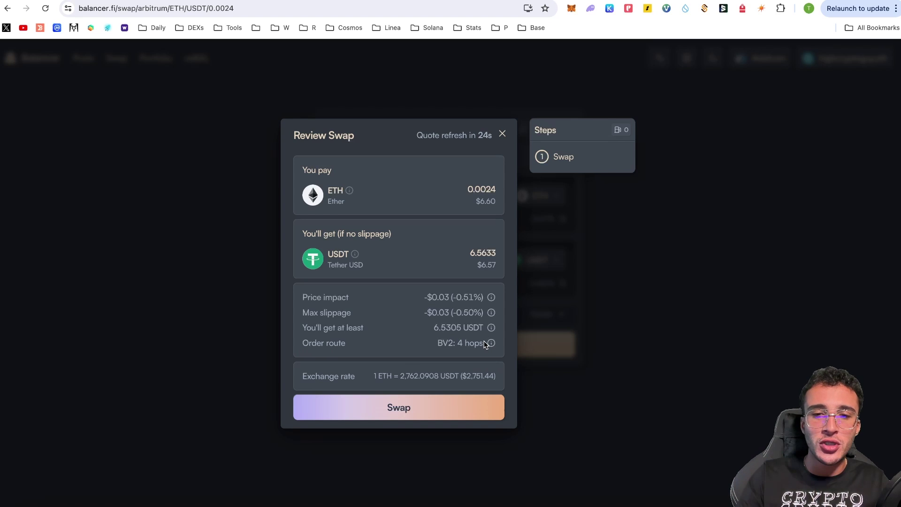
pyautogui.click(416, 401)
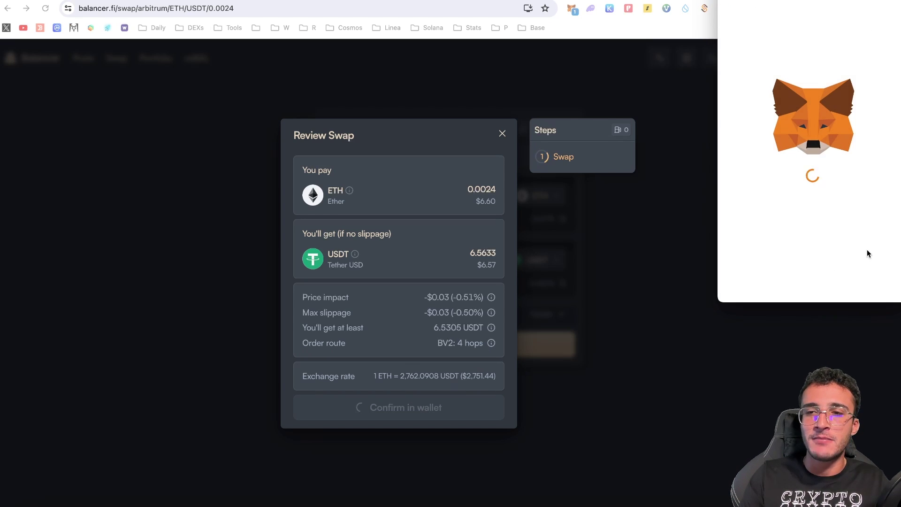
pyautogui.scroll(-2, 866, 249)
pyautogui.click(858, 282)
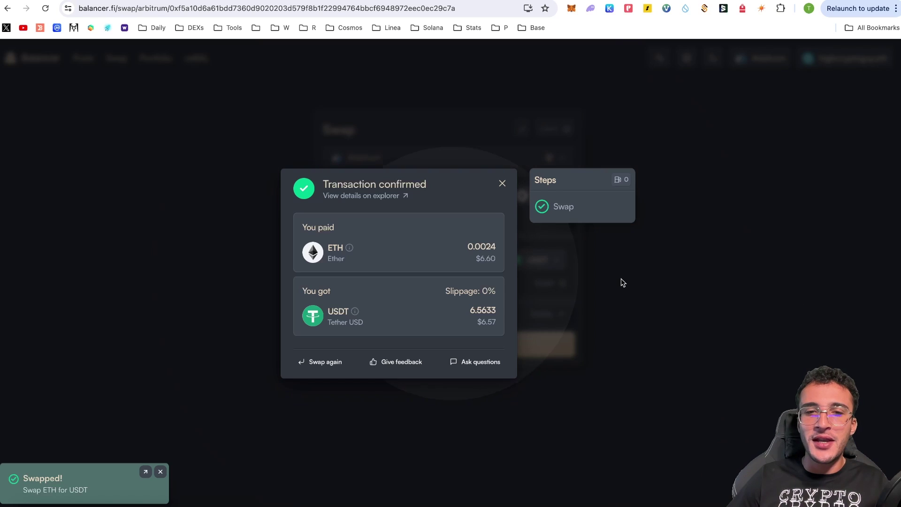
pyautogui.click(650, 274)
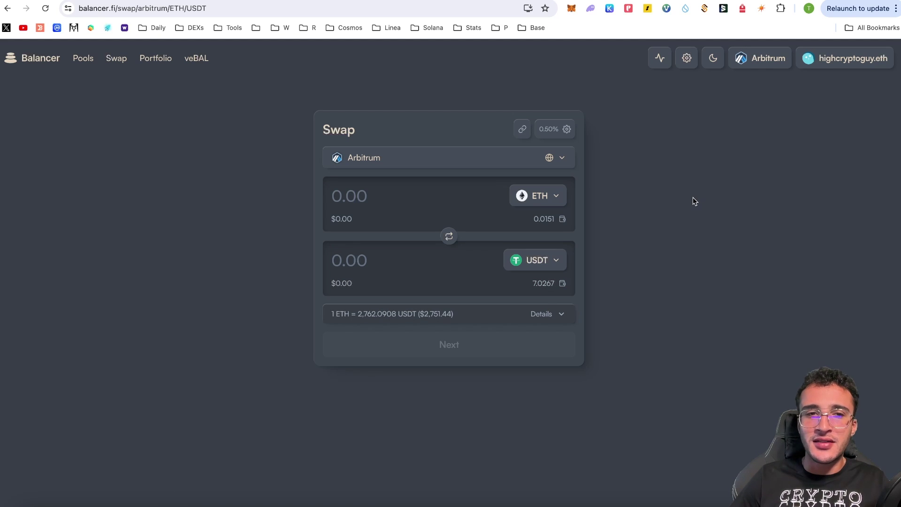
# Filter the pools list to Arbitrum, giving 895 pools topped by RDNT/WETH 80/20 at $15.22m.
pyautogui.click(85, 59)
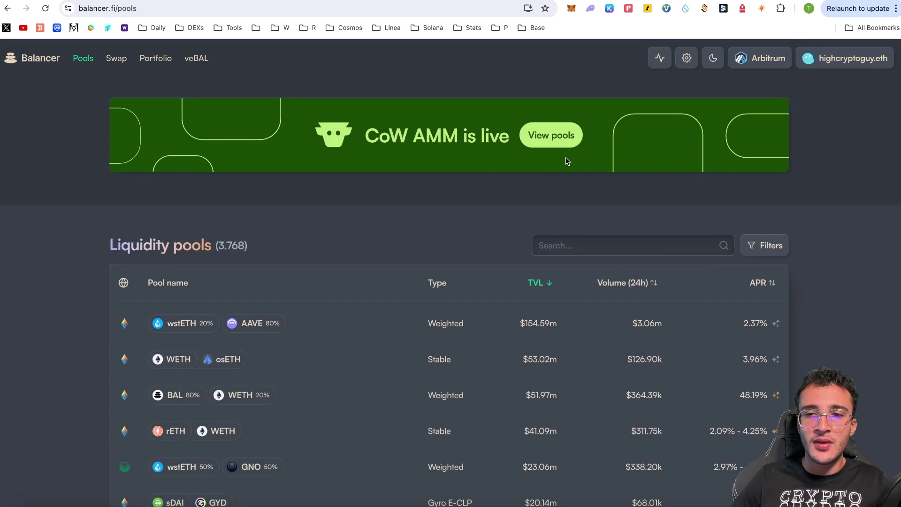
pyautogui.click(761, 244)
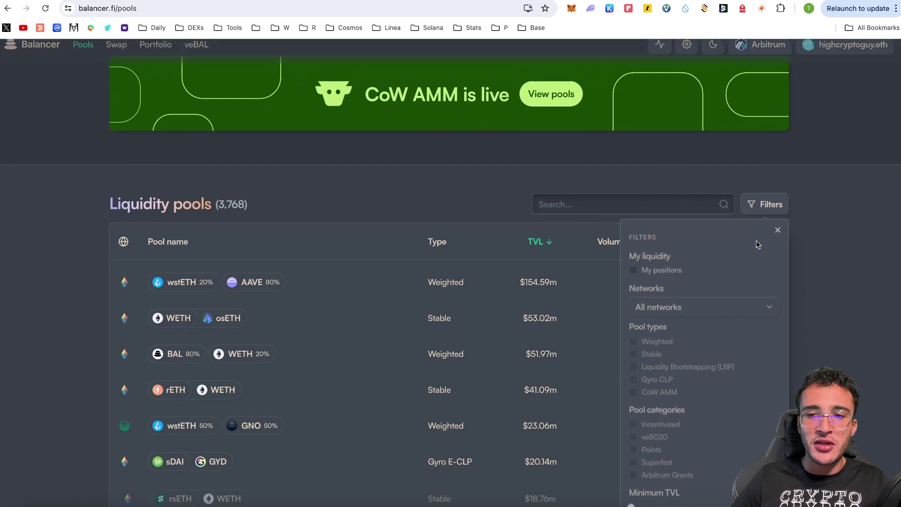
pyautogui.click(732, 308)
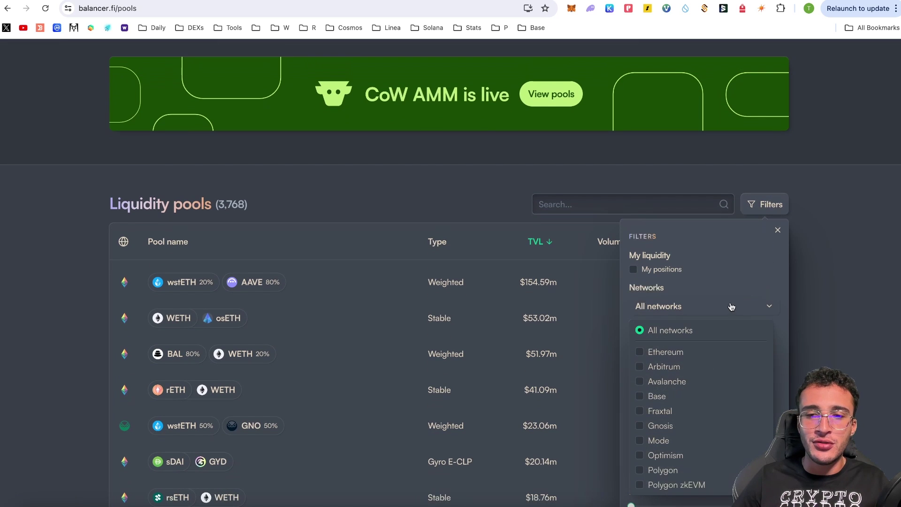
pyautogui.click(666, 367)
pyautogui.click(858, 278)
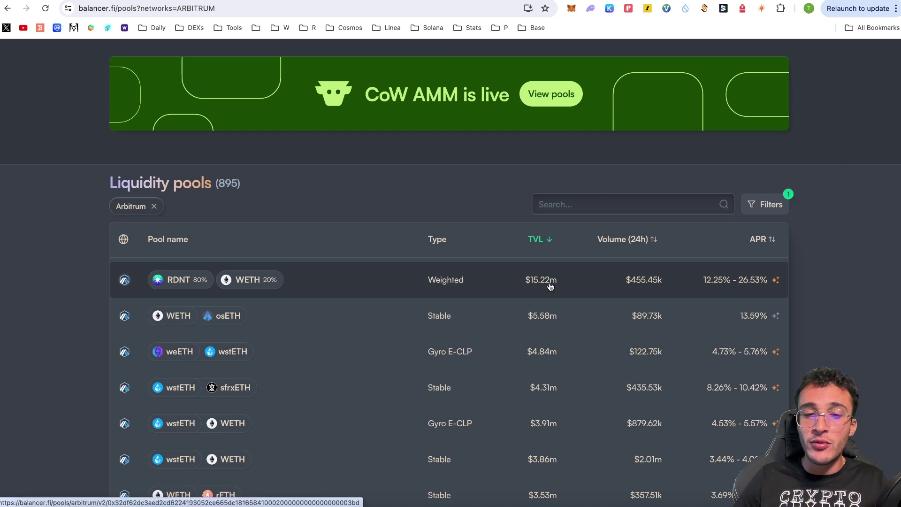
pyautogui.scroll(-4, 580, 315)
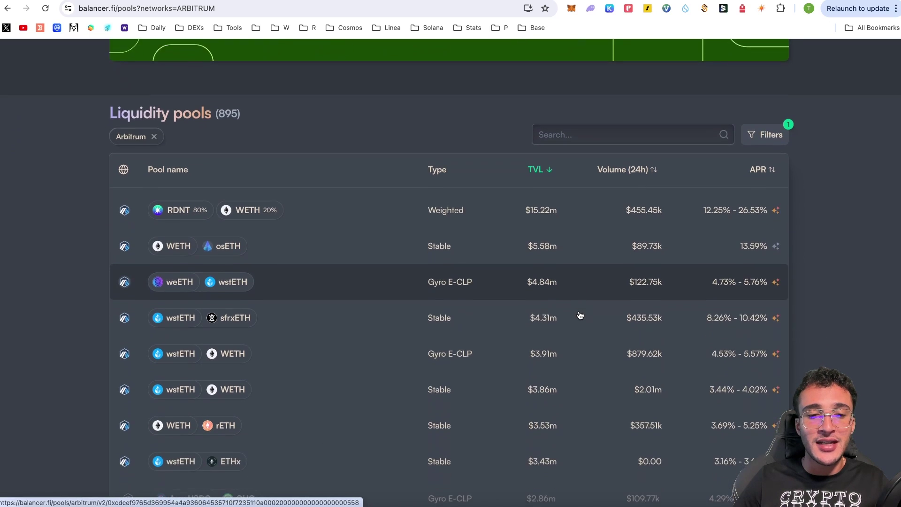
pyautogui.scroll(-5, 580, 315)
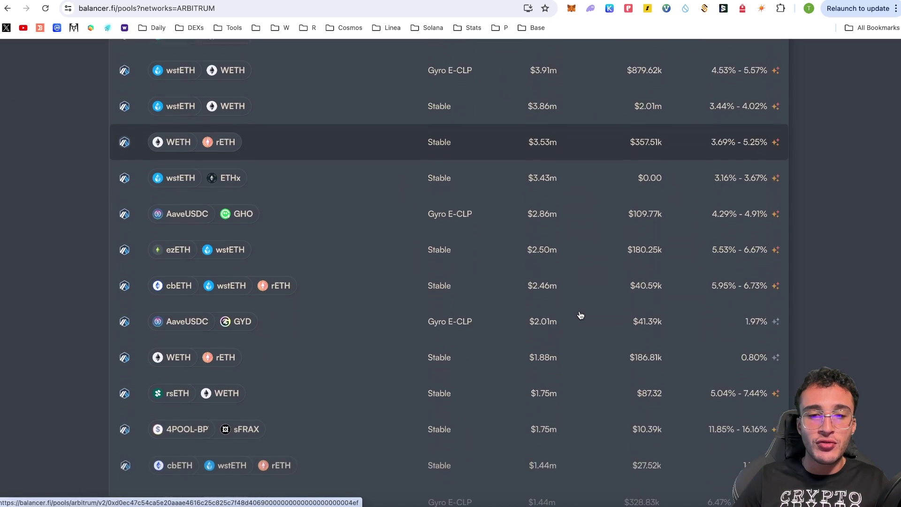
pyautogui.scroll(-3, 580, 315)
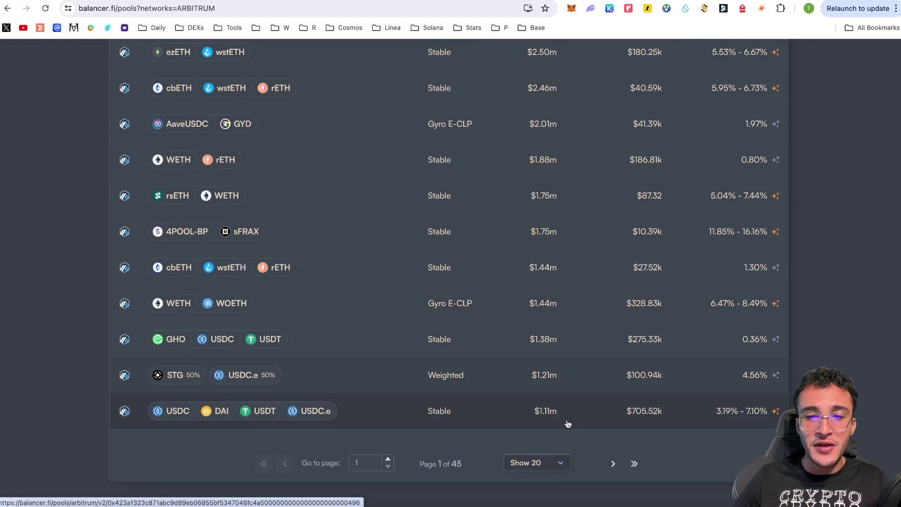
pyautogui.scroll(12, 537, 383)
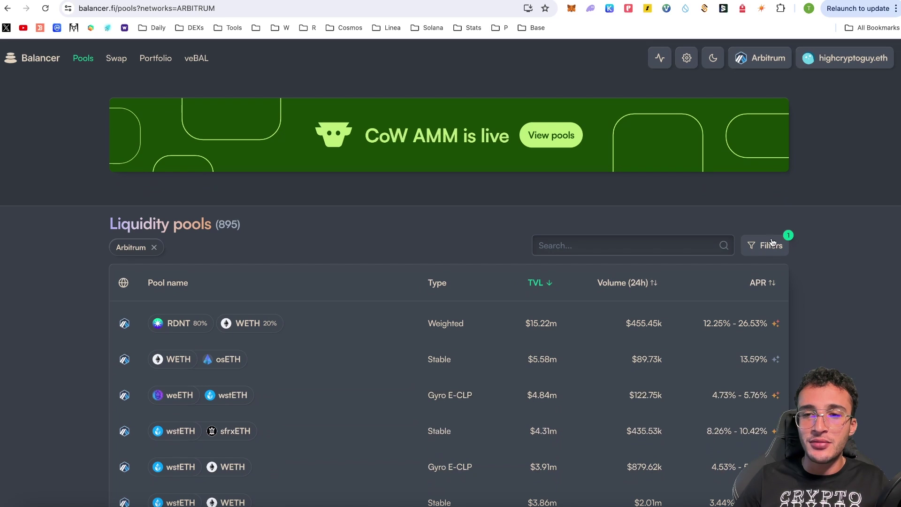
pyautogui.click(604, 248)
pyautogui.write('u')
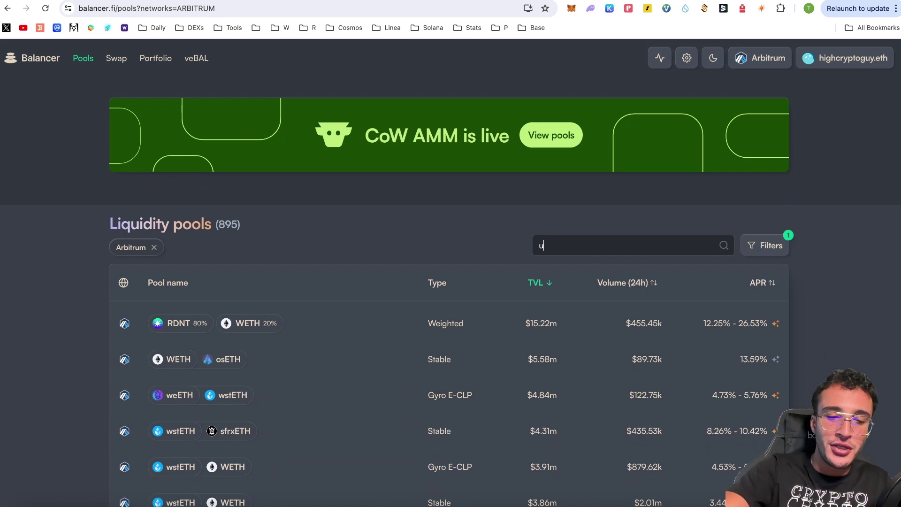
pyautogui.write('sdt')
pyautogui.scroll(-3, 855, 227)
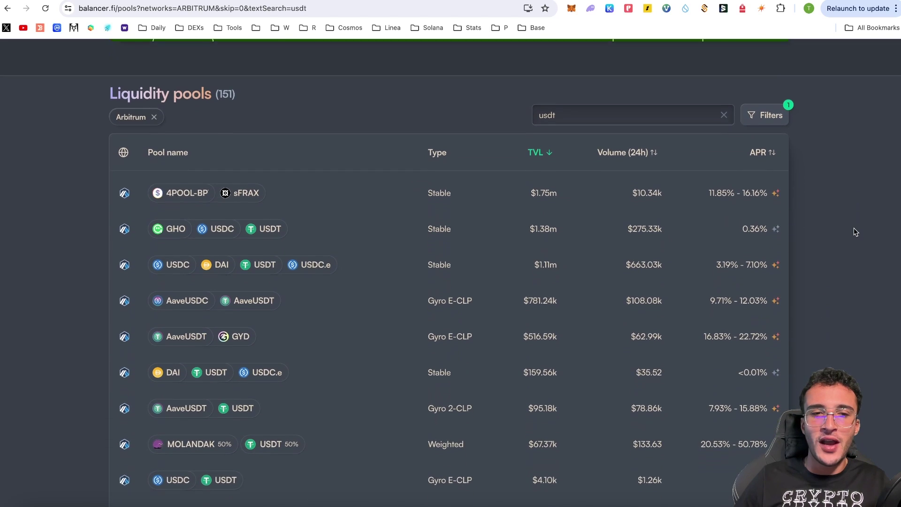
pyautogui.scroll(-2, 854, 229)
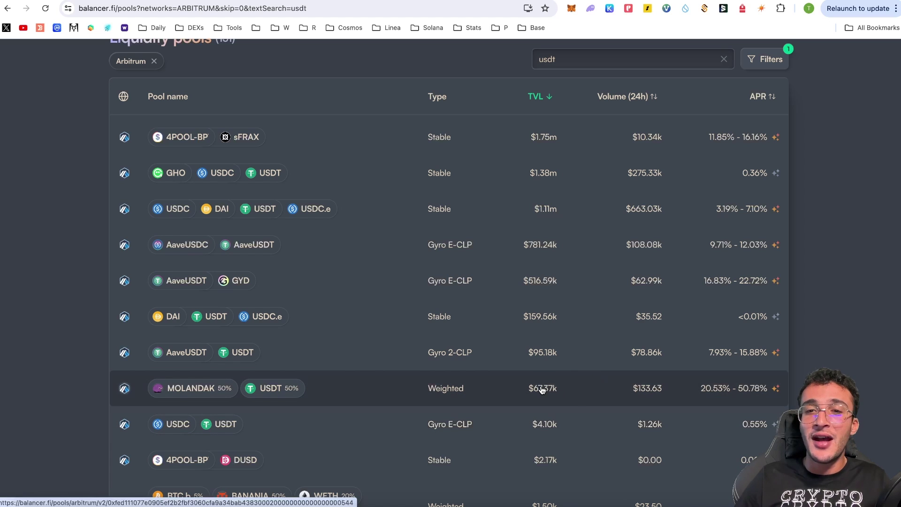
pyautogui.moveTo(543, 391)
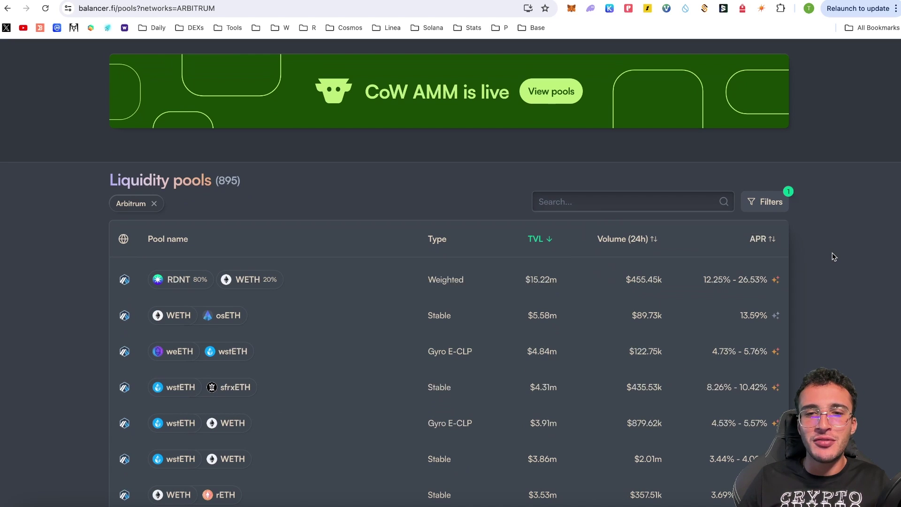
pyautogui.scroll(-1, 833, 252)
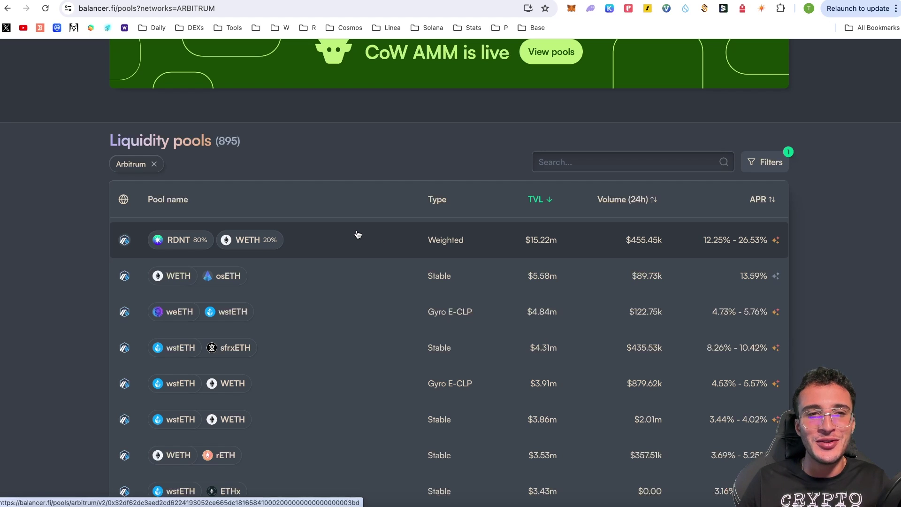
pyautogui.scroll(2, 358, 235)
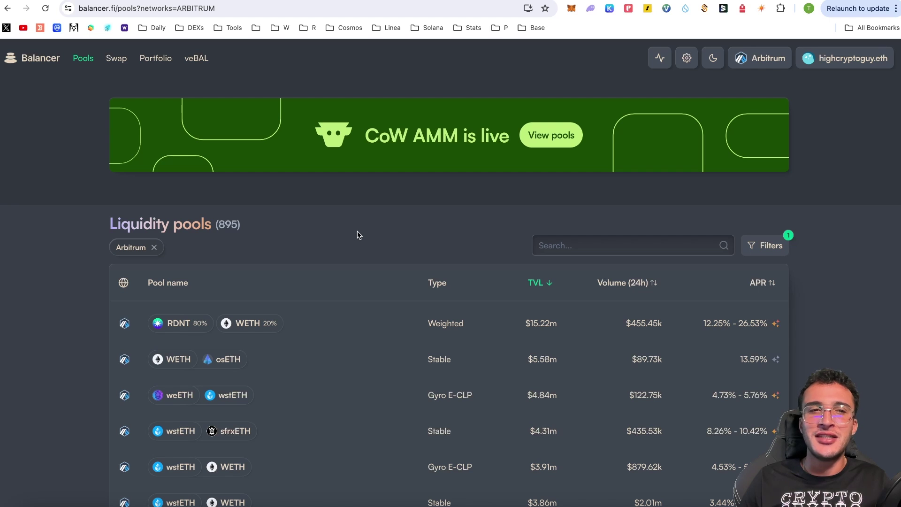
# Set up a swap paying the full 7.0267 USDT balance to receive RDNT.
pyautogui.click(111, 61)
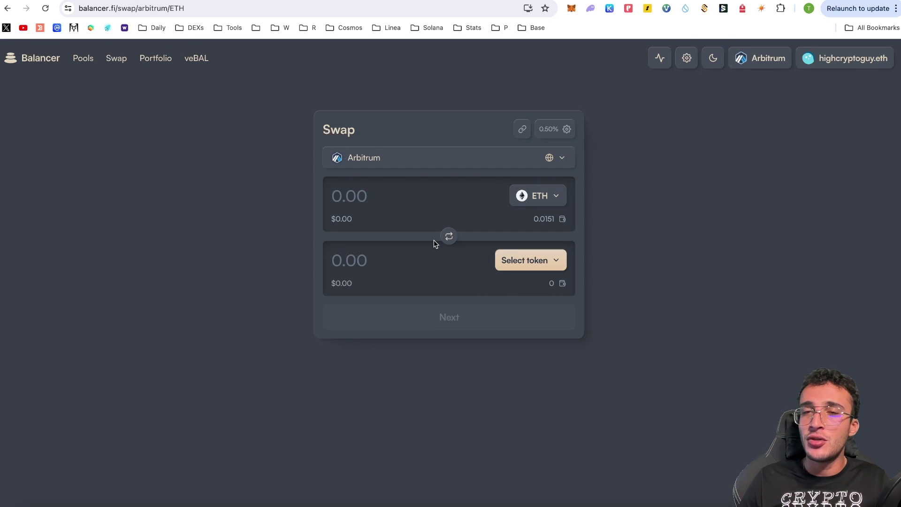
pyautogui.click(557, 194)
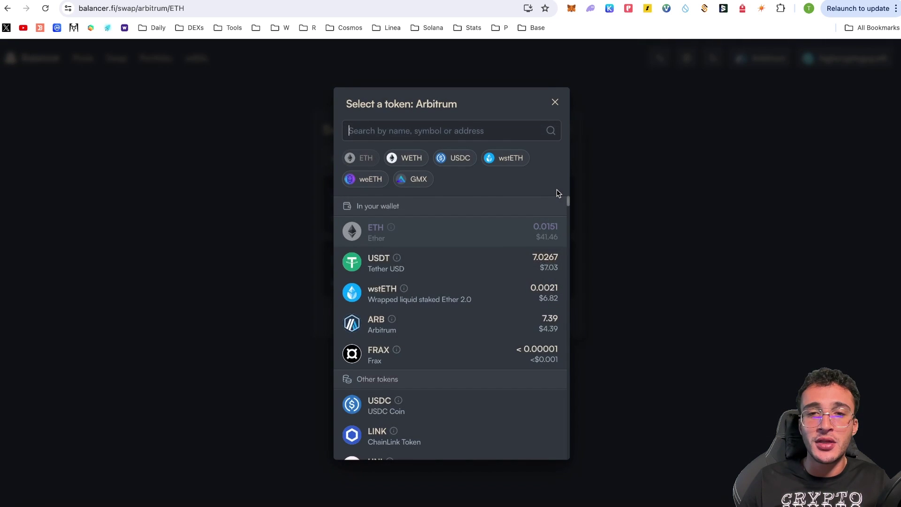
pyautogui.click(481, 261)
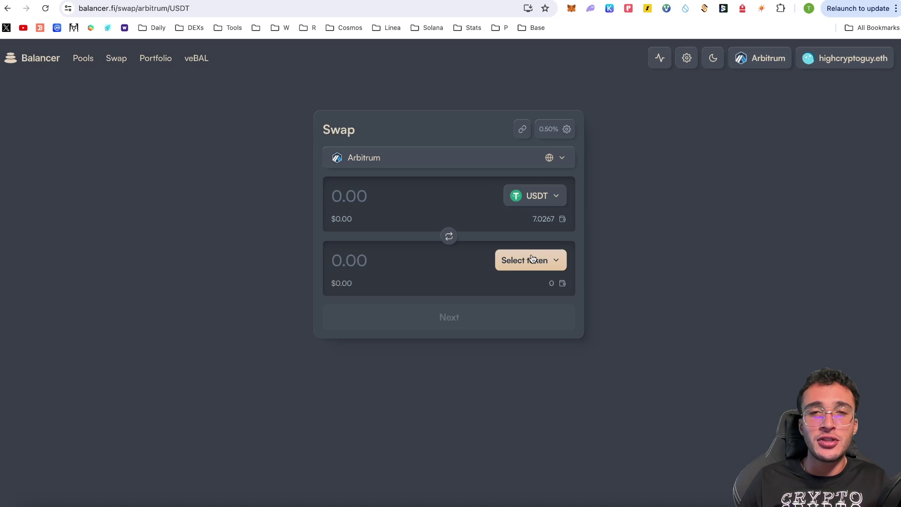
pyautogui.click(532, 260)
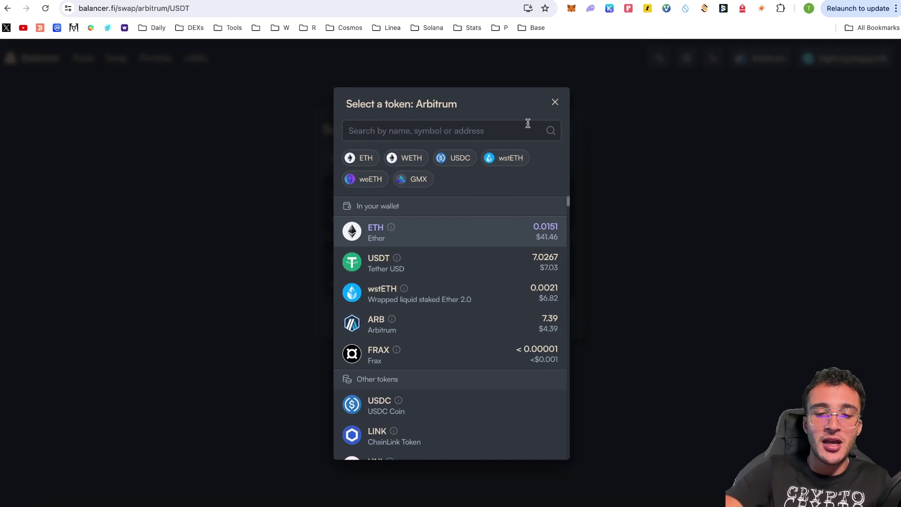
pyautogui.write('rdnt')
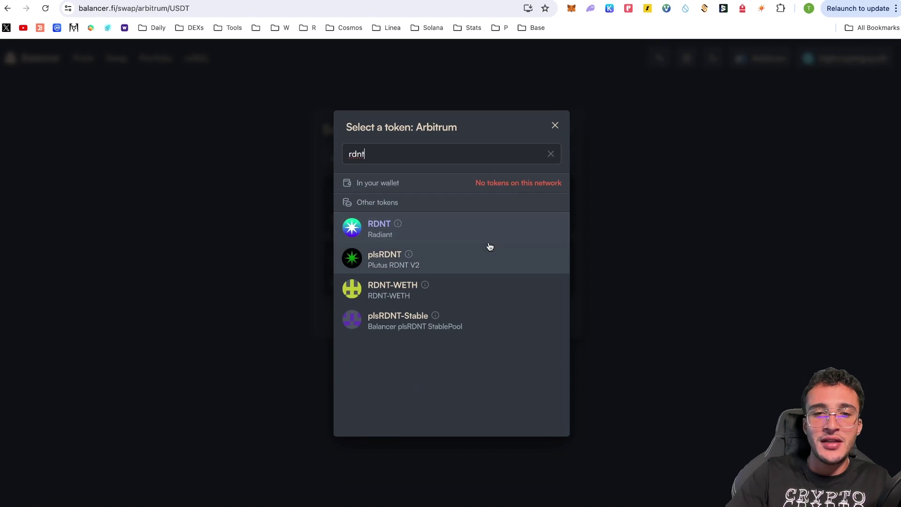
pyautogui.click(496, 235)
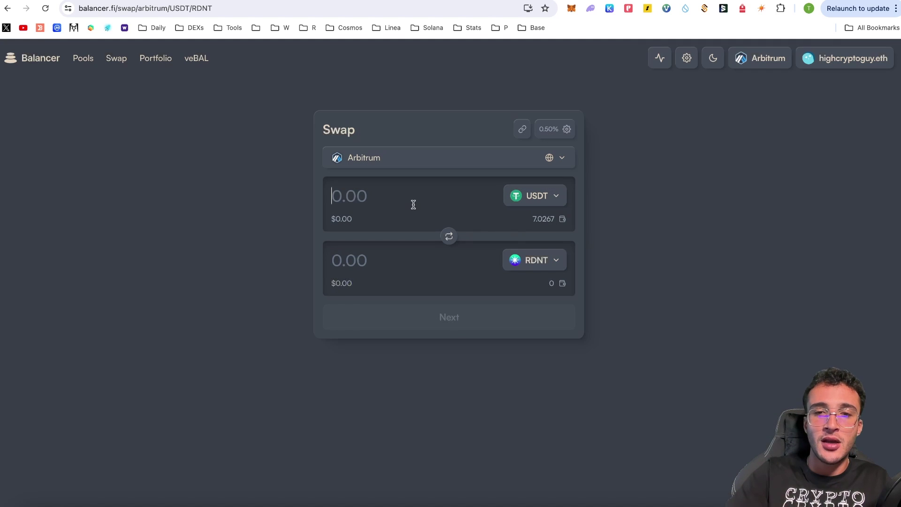
pyautogui.click(547, 220)
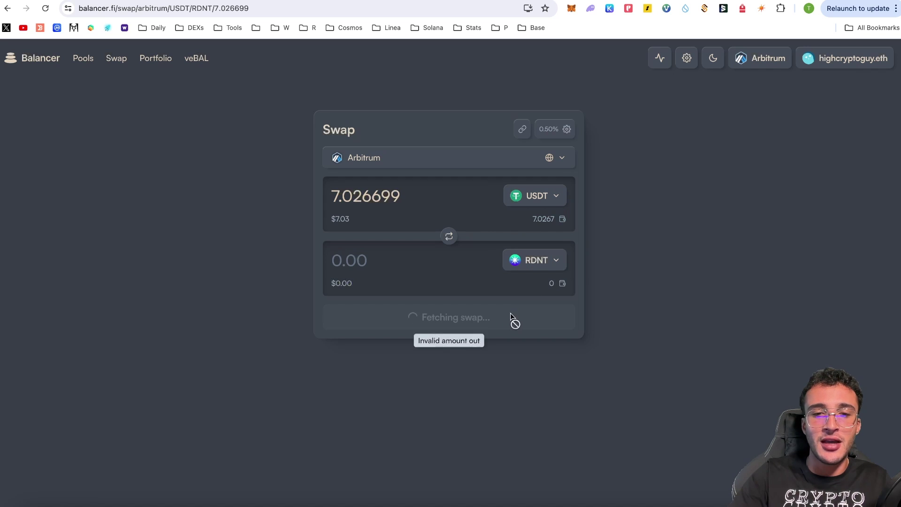
# Approve the USDT spending cap and confirm the swap for 94.4855 RDNT in the wallet.
pyautogui.click(489, 346)
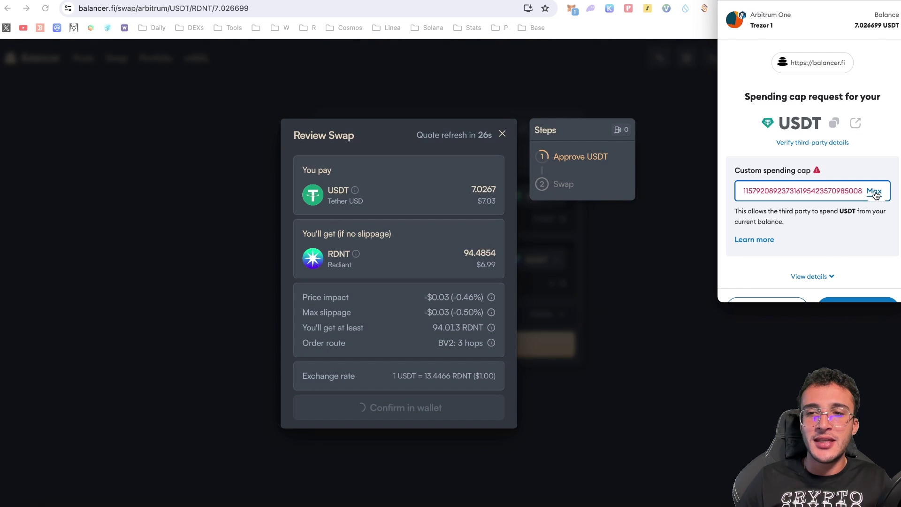
pyautogui.click(872, 247)
pyautogui.click(858, 282)
pyautogui.click(859, 281)
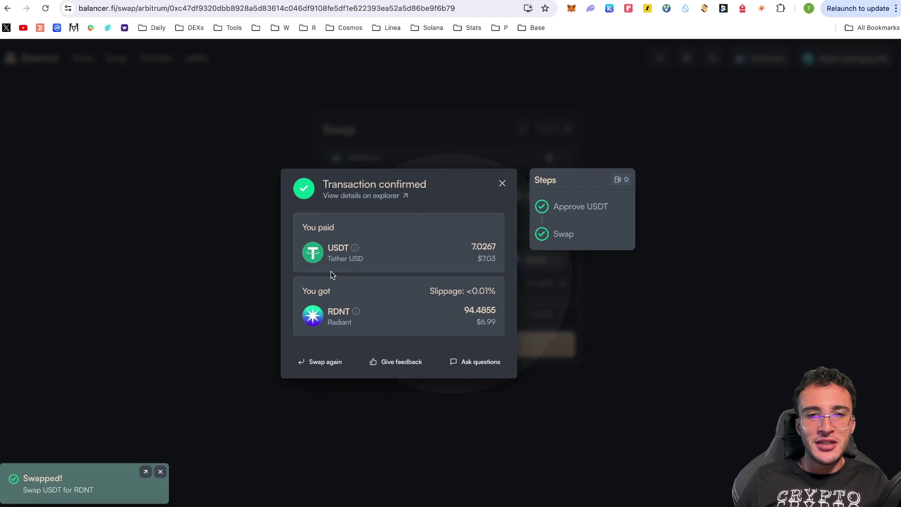
pyautogui.click(630, 297)
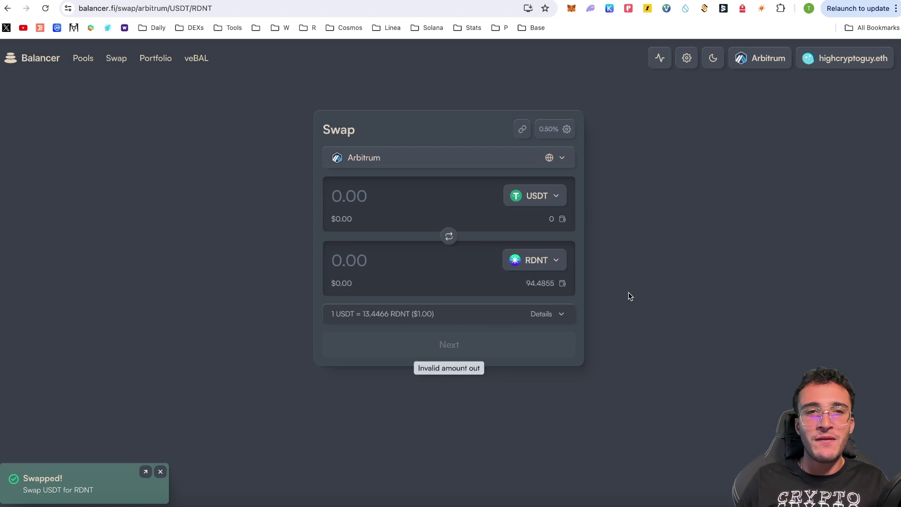
pyautogui.click(115, 58)
pyautogui.click(90, 64)
pyautogui.click(762, 248)
pyautogui.scroll(-1, 761, 251)
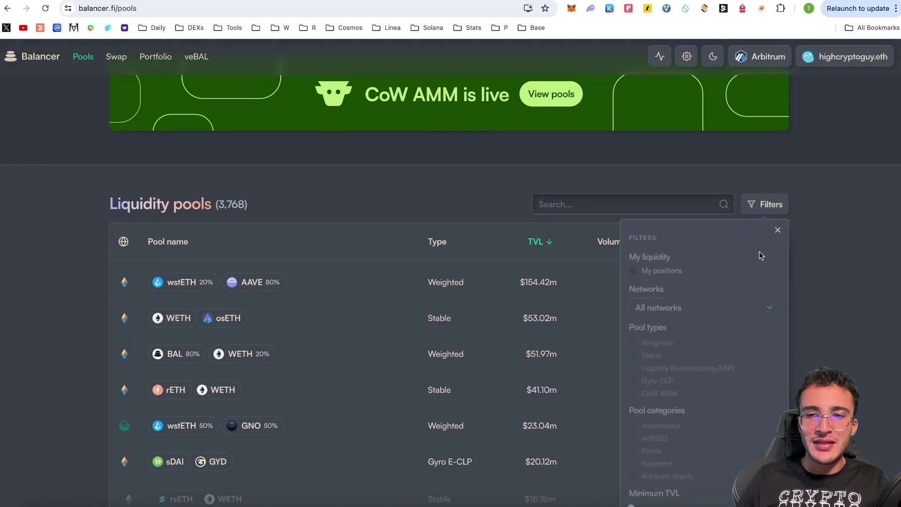
pyautogui.click(751, 306)
pyautogui.click(722, 364)
pyautogui.click(833, 291)
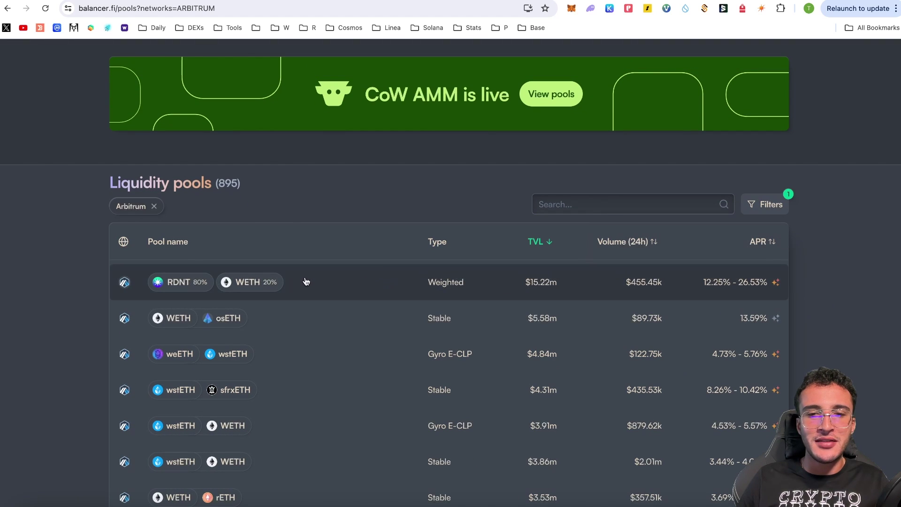
pyautogui.click(334, 281)
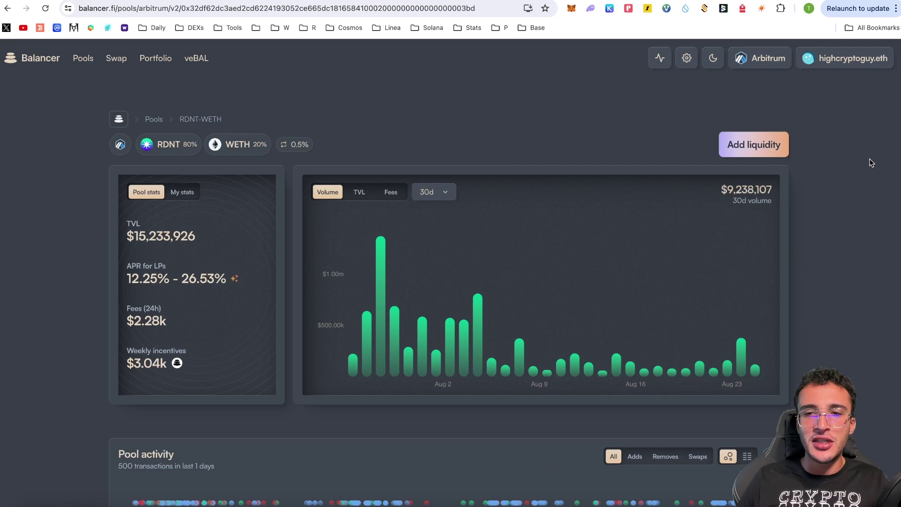
pyautogui.scroll(-2, 871, 173)
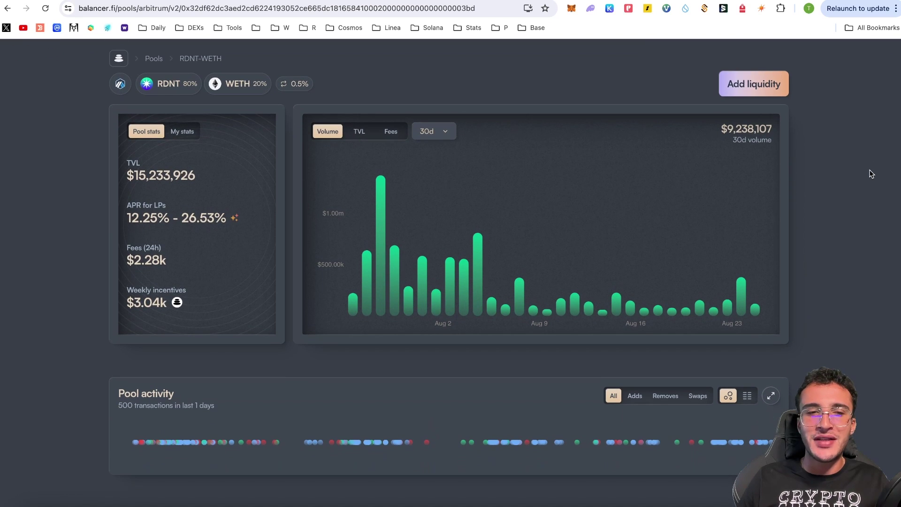
pyautogui.scroll(-4, 871, 174)
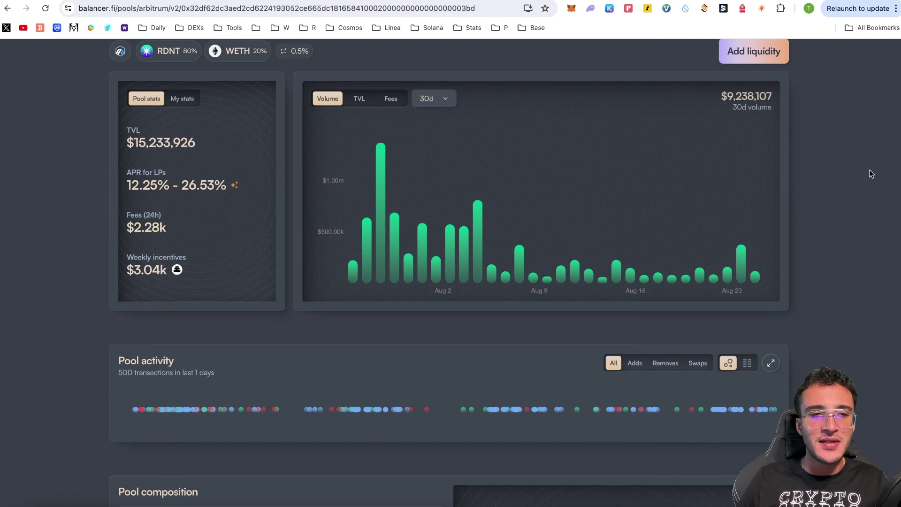
pyautogui.scroll(-5, 871, 173)
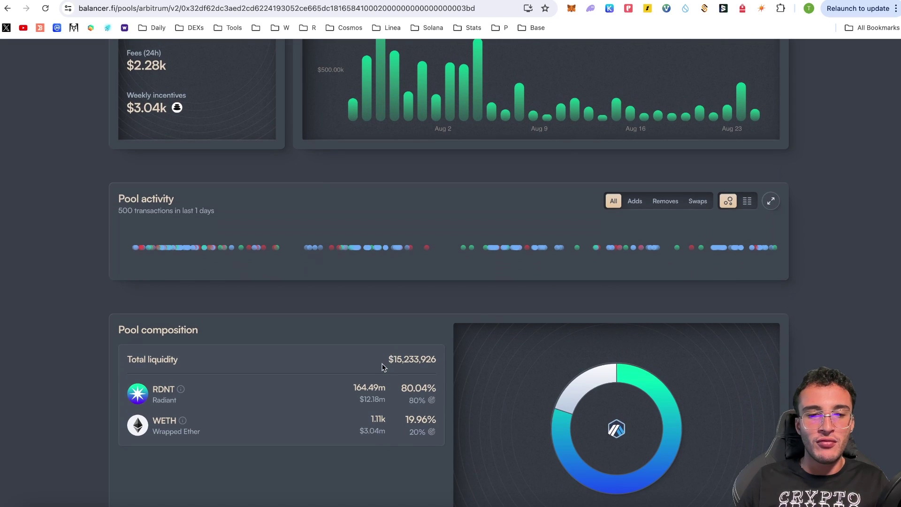
pyautogui.scroll(10, 393, 363)
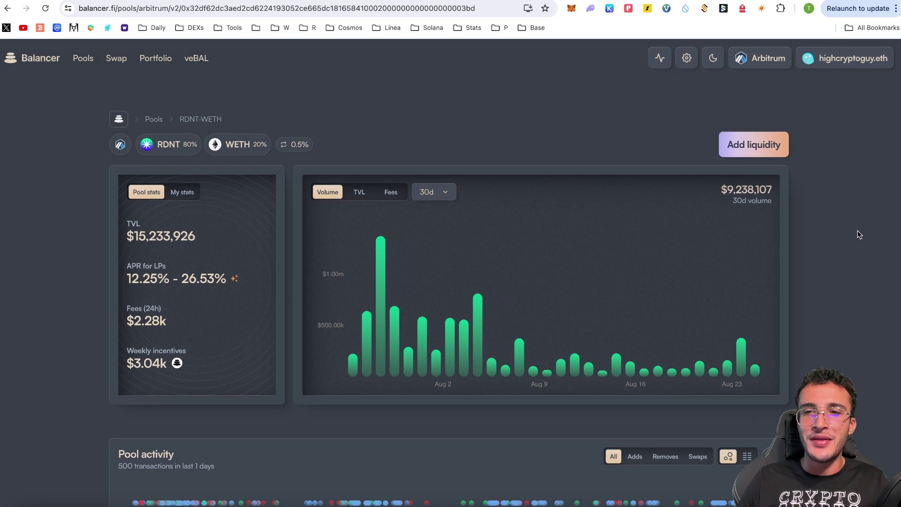
# Enter 50 RDNT and 0.00132 ETH in the Add liquidity form, checking the $0.04 weekly yield.
pyautogui.click(757, 143)
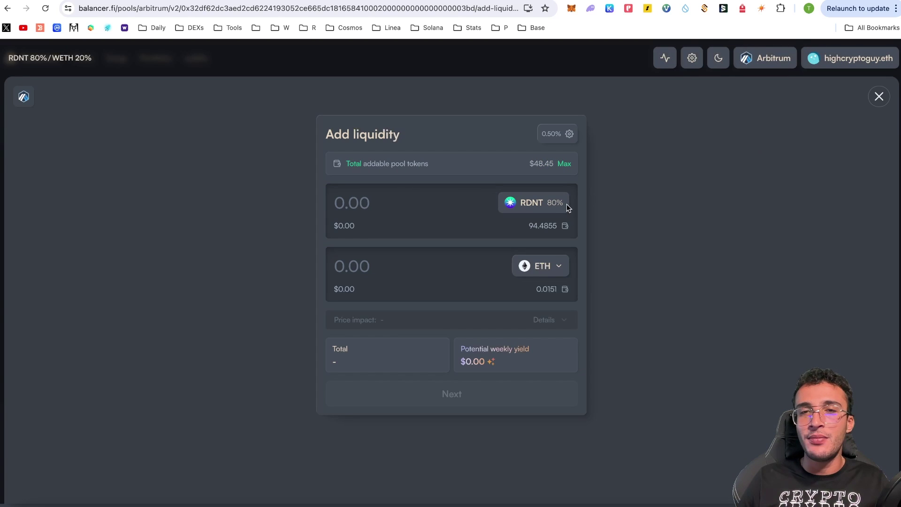
pyautogui.click(442, 207)
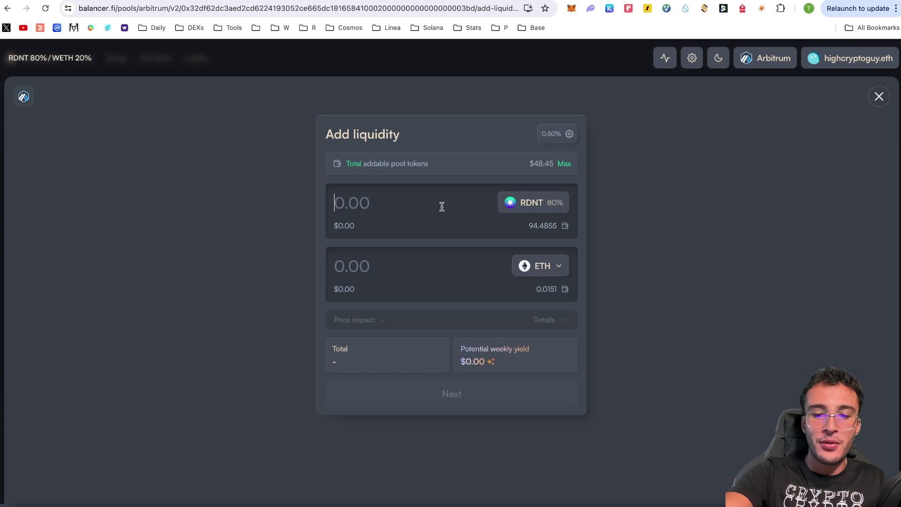
pyautogui.write('50')
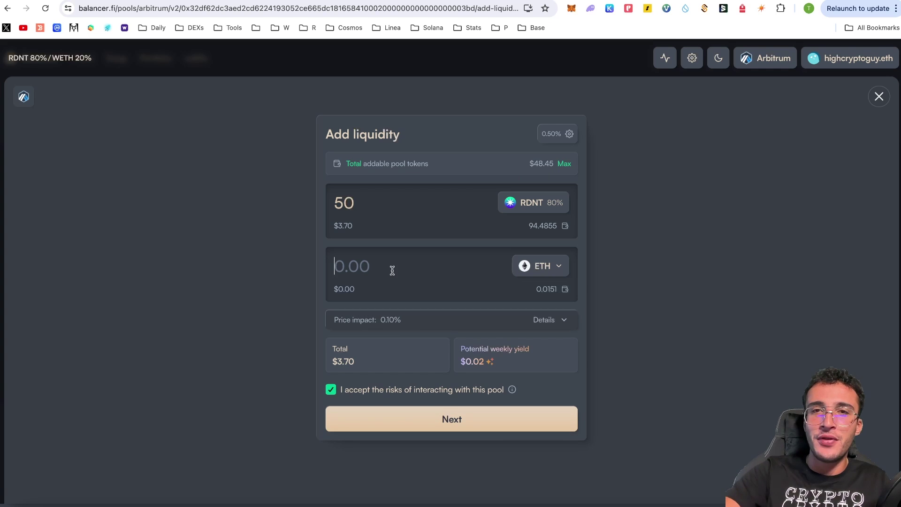
pyautogui.write('0.00')
pyautogui.write('0132')
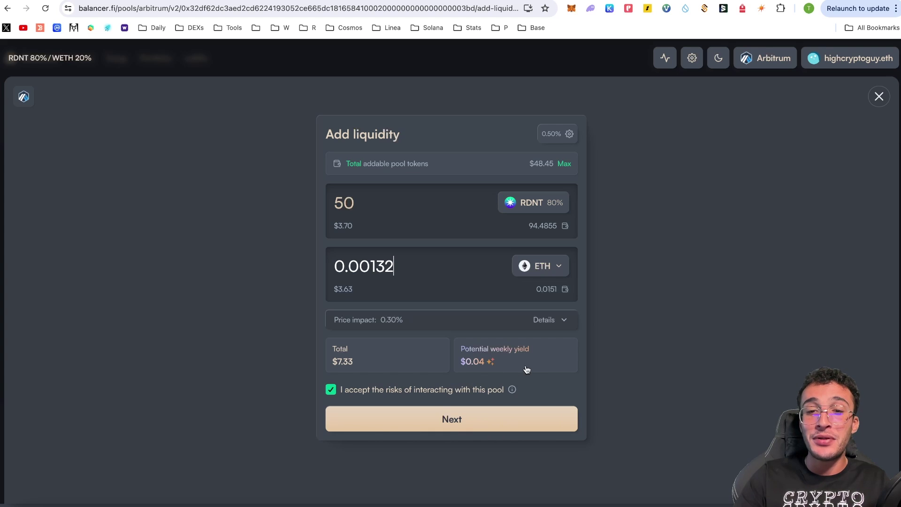
pyautogui.moveTo(525, 371)
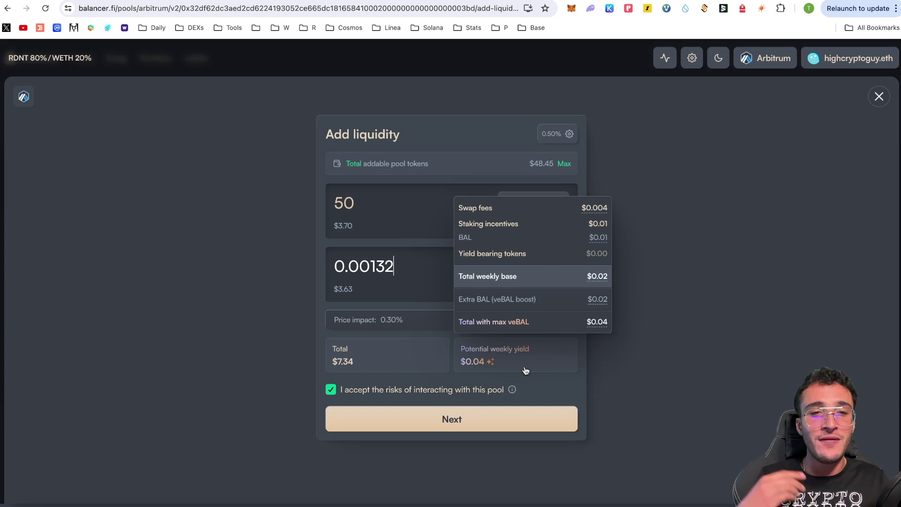
# Review the 50 RDNT and 0.00132 ETH deposit, approve RDNT, and confirm it in the wallet.
pyautogui.click(473, 423)
pyautogui.click(443, 404)
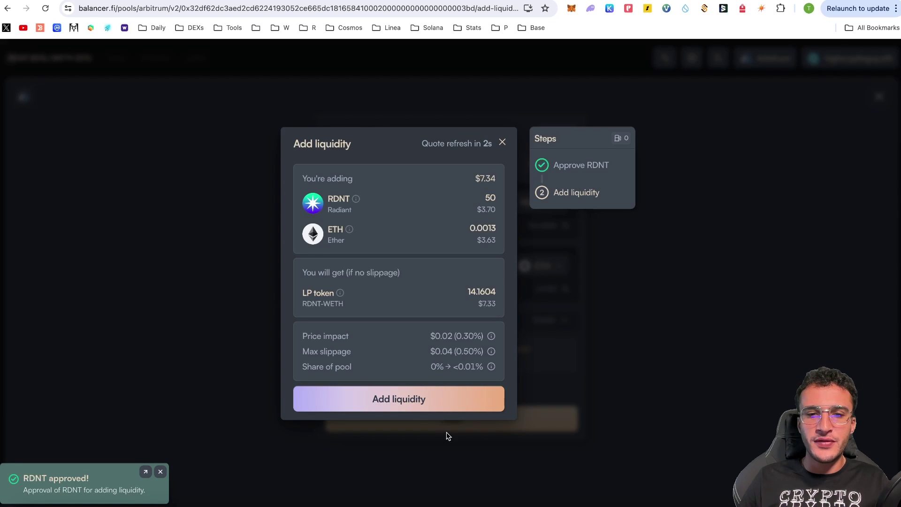
pyautogui.click(442, 410)
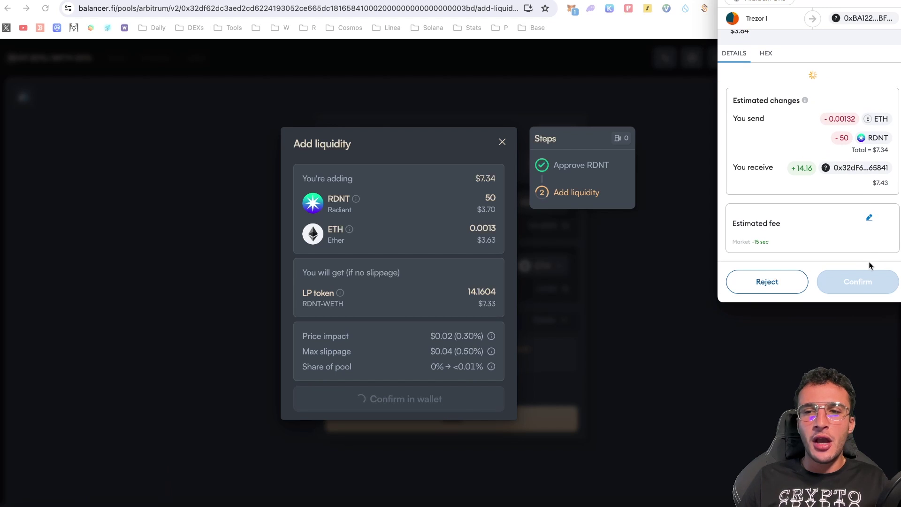
pyautogui.click(845, 284)
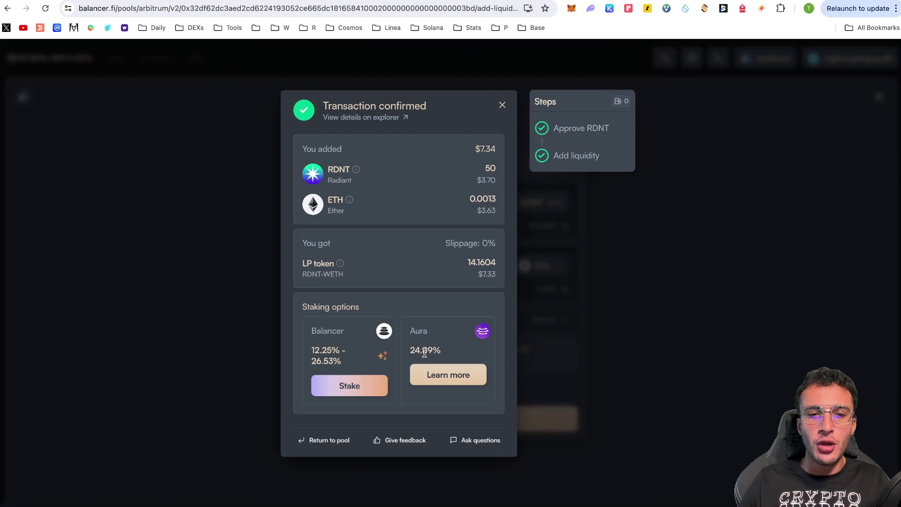
# Approve the RDNT-WETH LP token for staking and confirm its spending cap in the wallet.
pyautogui.click(345, 385)
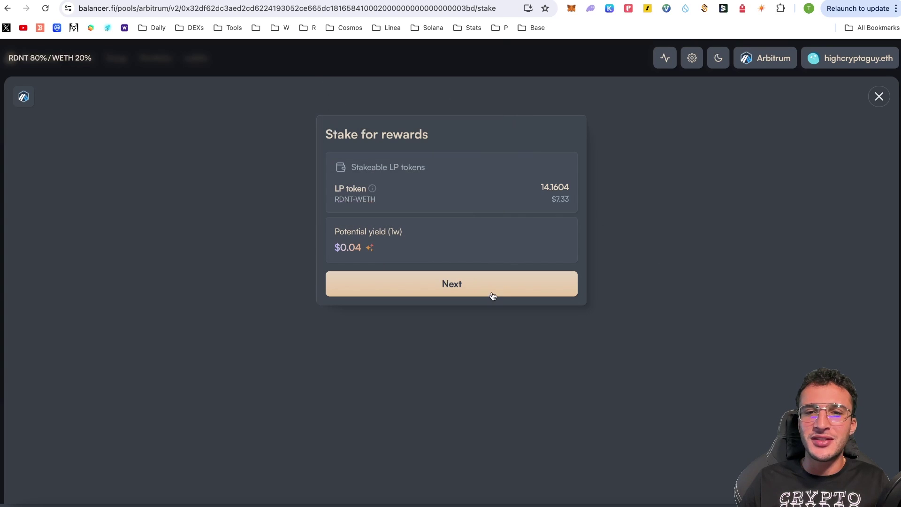
pyautogui.click(476, 292)
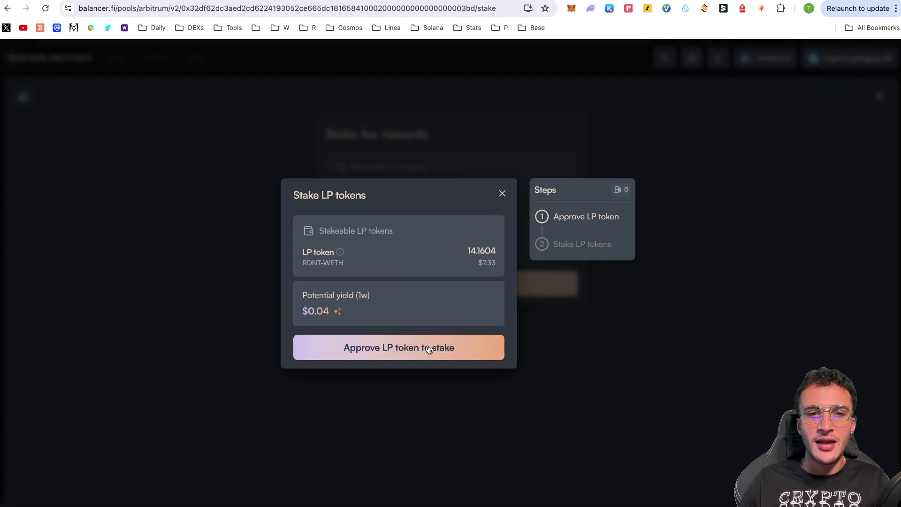
pyautogui.click(428, 351)
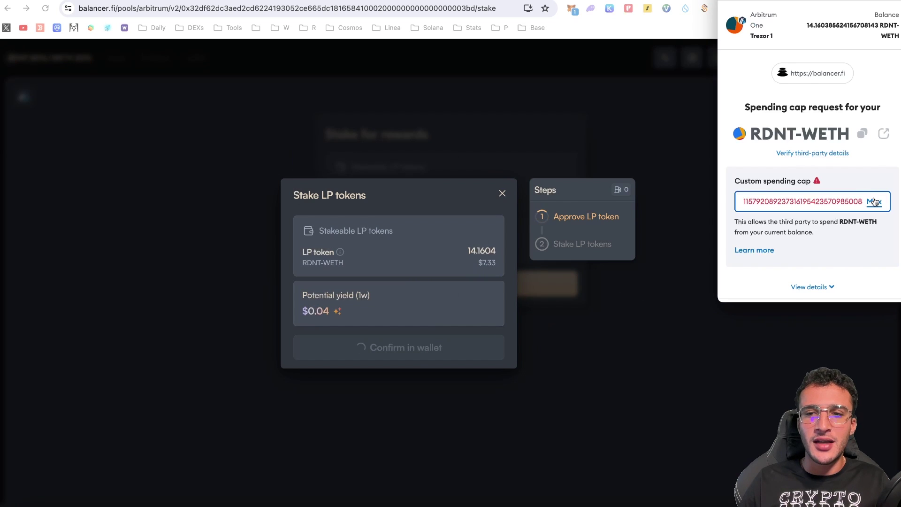
pyautogui.click(851, 290)
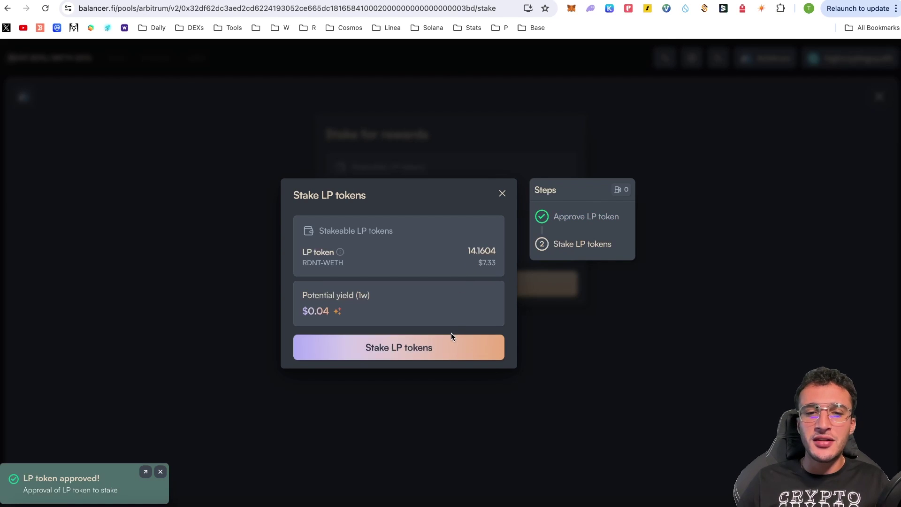
# Stake the 14.1604 LP tokens, confirm in the wallet, and return to the pool page.
pyautogui.click(451, 337)
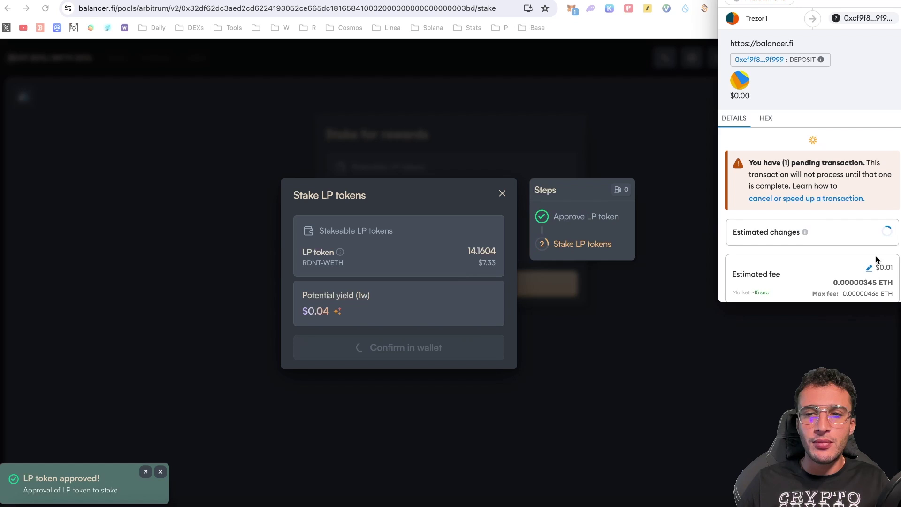
pyautogui.scroll(-3, 873, 262)
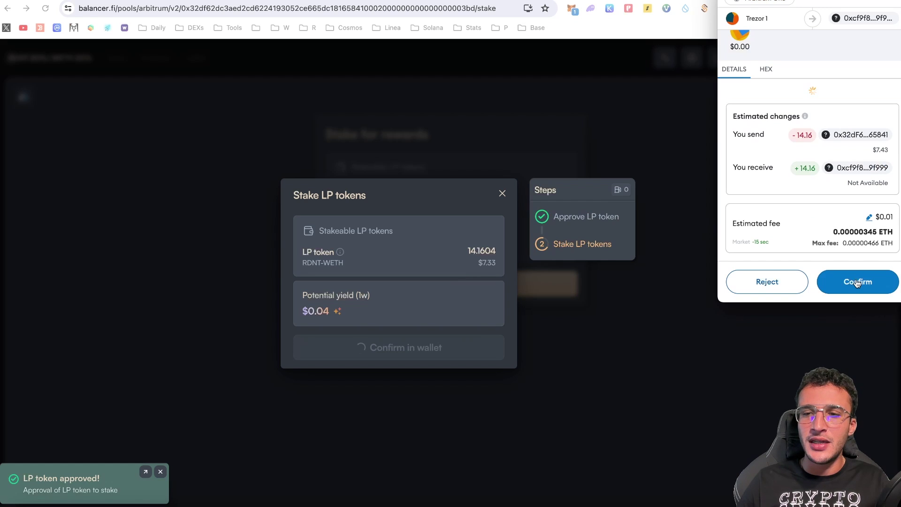
pyautogui.click(854, 281)
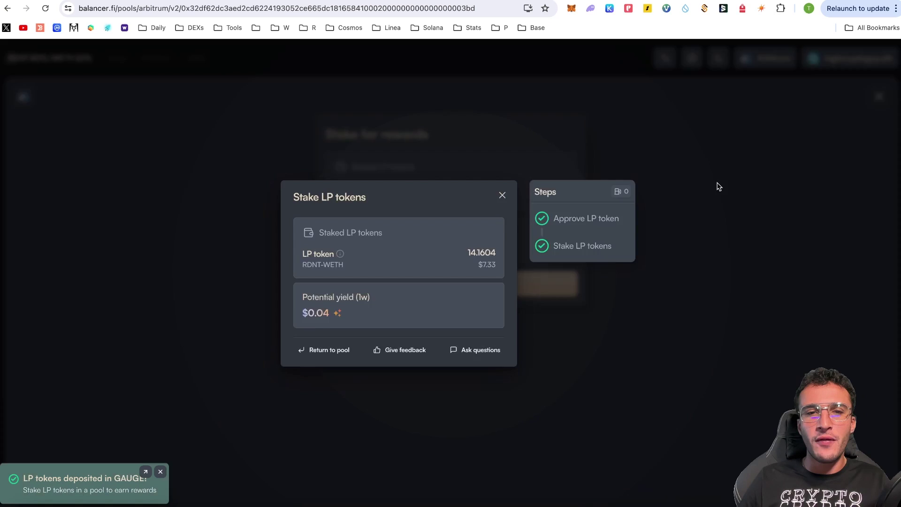
pyautogui.click(718, 186)
pyautogui.scroll(-5, 826, 163)
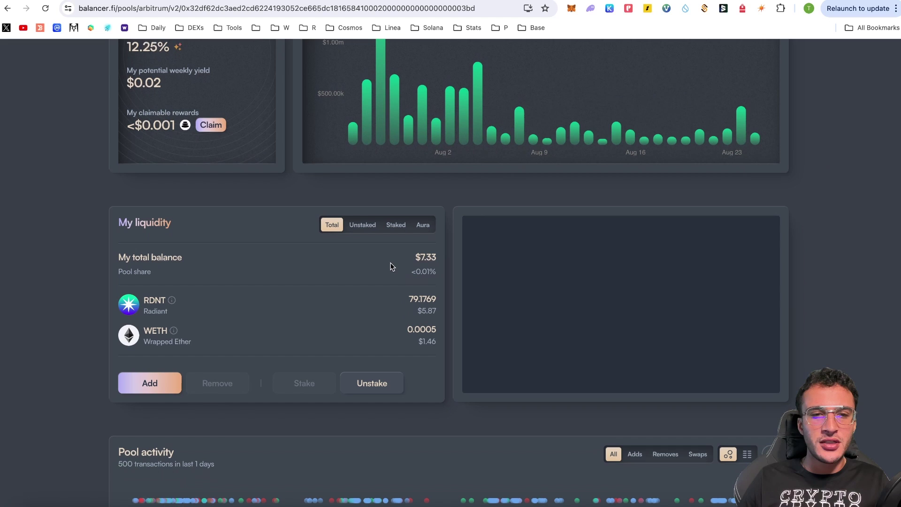
pyautogui.click(391, 225)
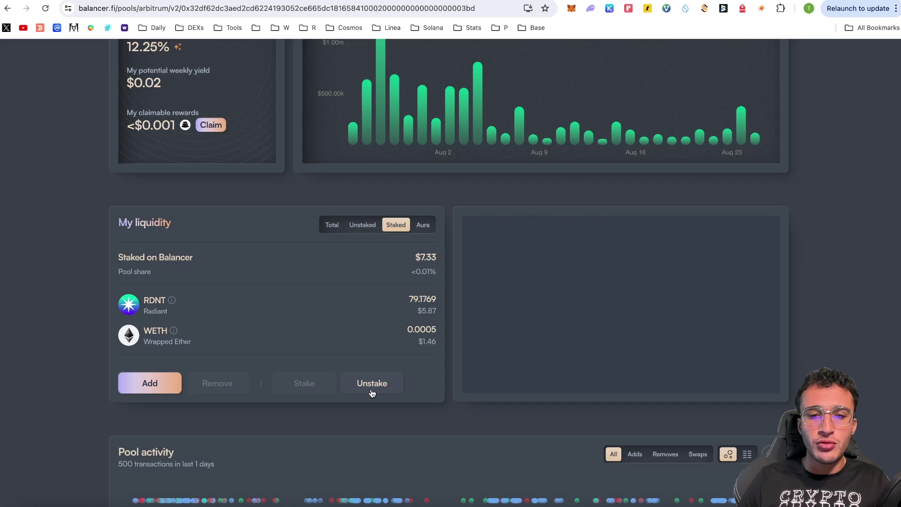
pyautogui.click(374, 386)
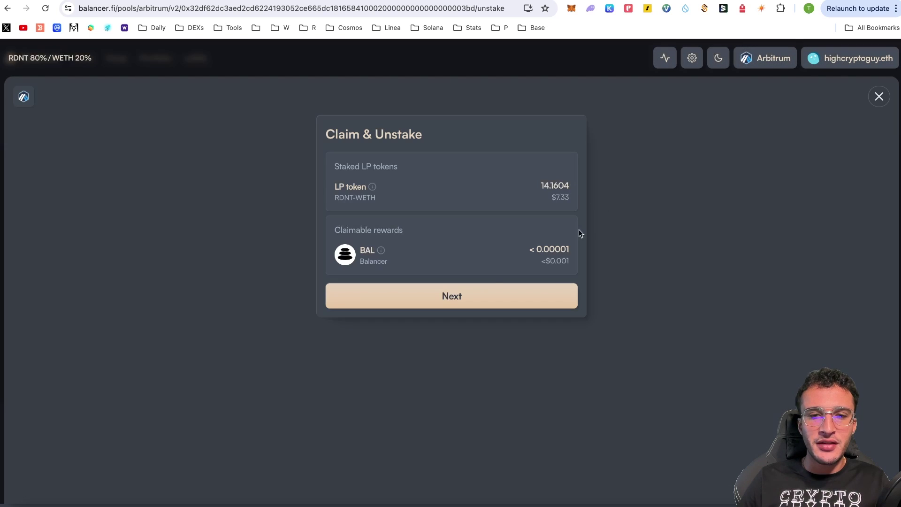
pyautogui.click(486, 297)
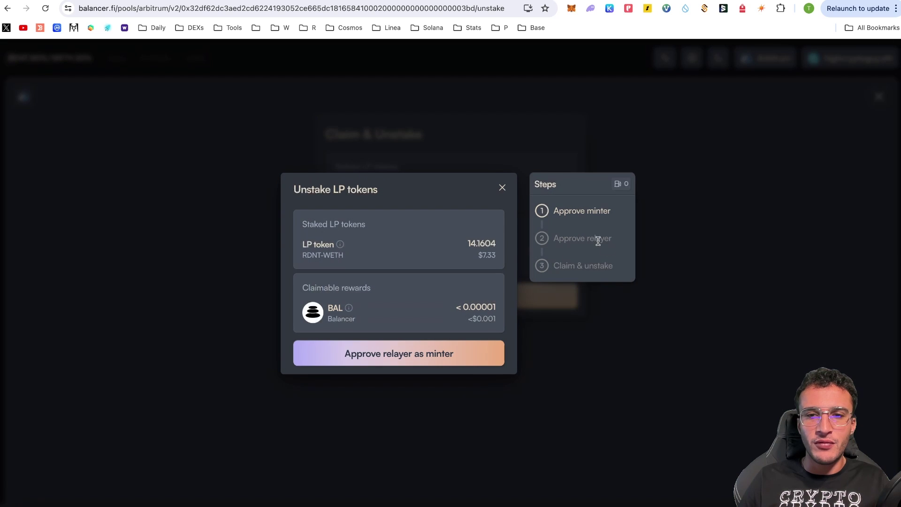
pyautogui.click(722, 232)
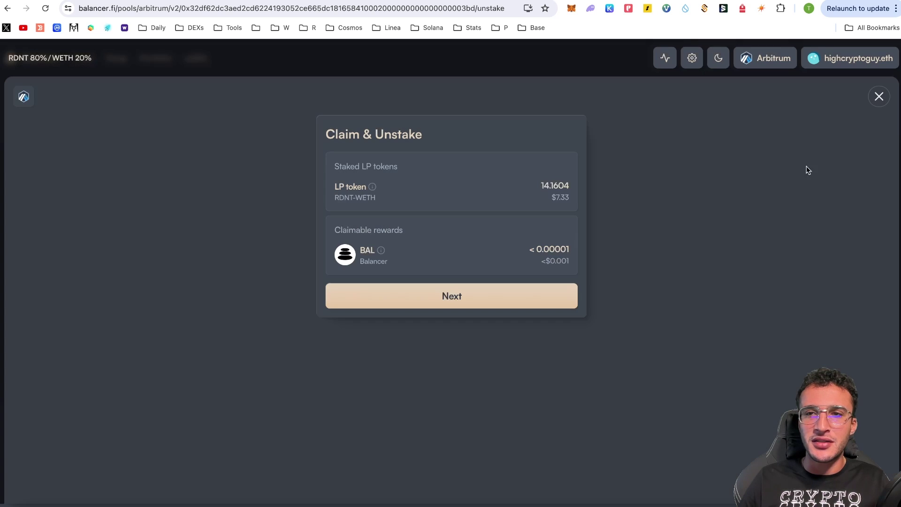
pyautogui.click(877, 96)
pyautogui.scroll(-4, 398, 221)
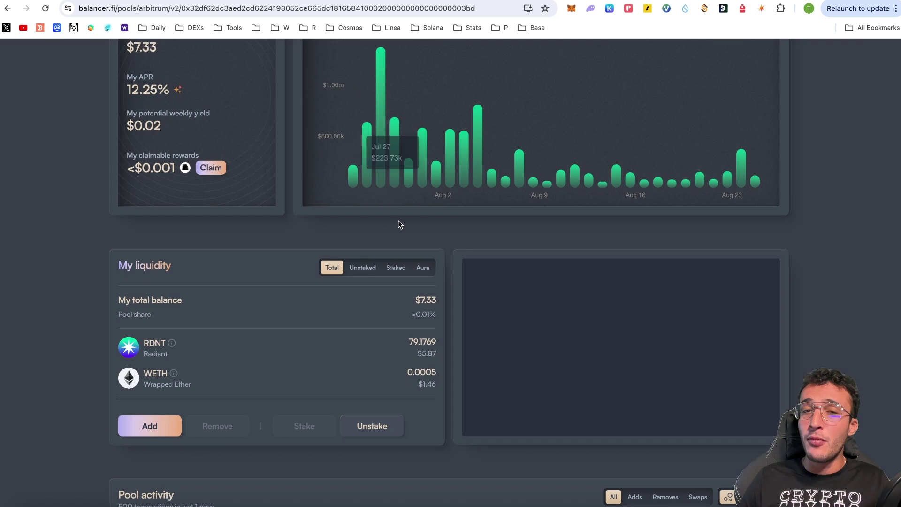
pyautogui.scroll(-1, 281, 328)
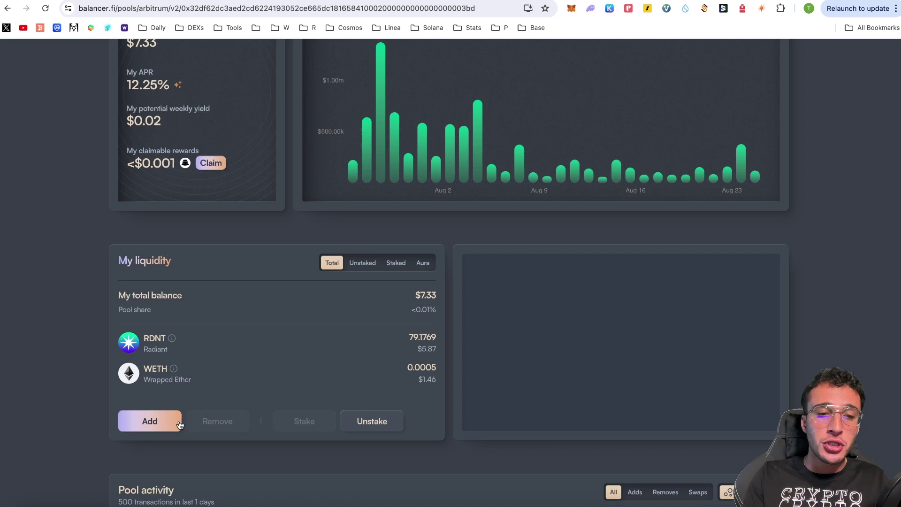
# Dismiss the Add liquidity form again and look at the network switch list.
pyautogui.click(166, 420)
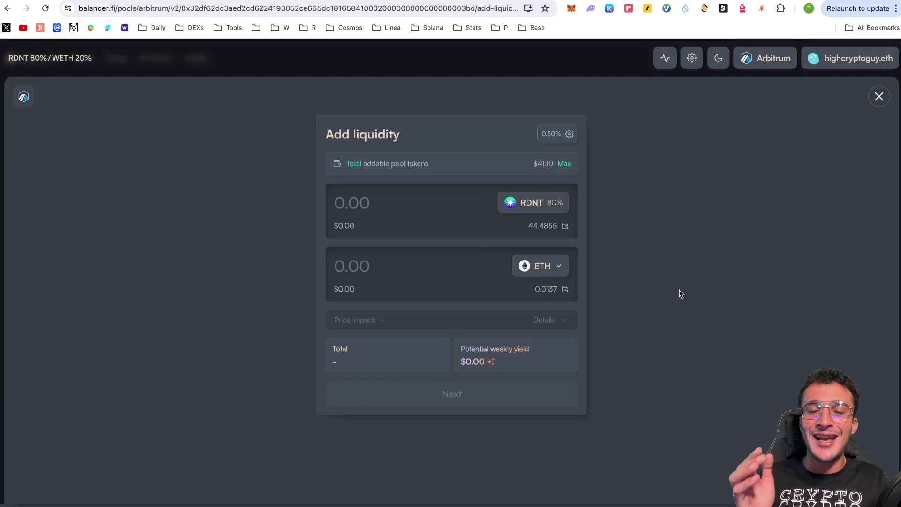
pyautogui.click(879, 96)
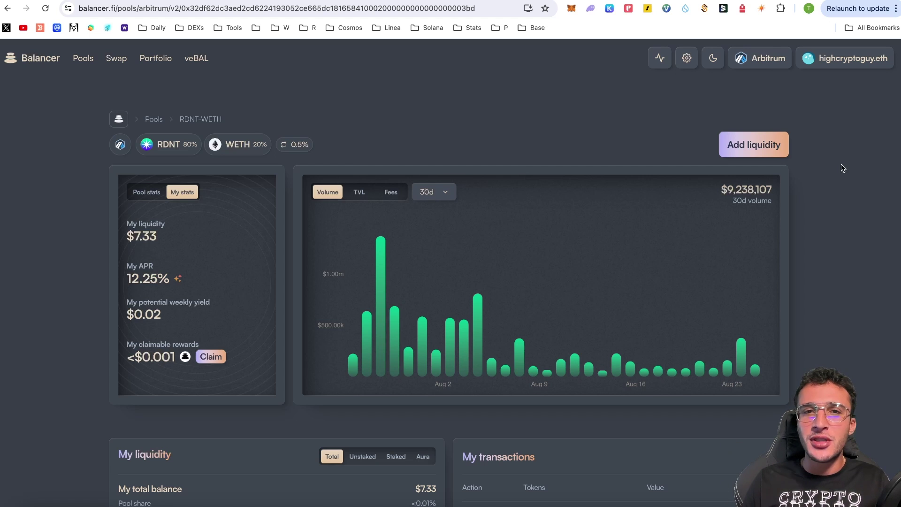
pyautogui.click(760, 67)
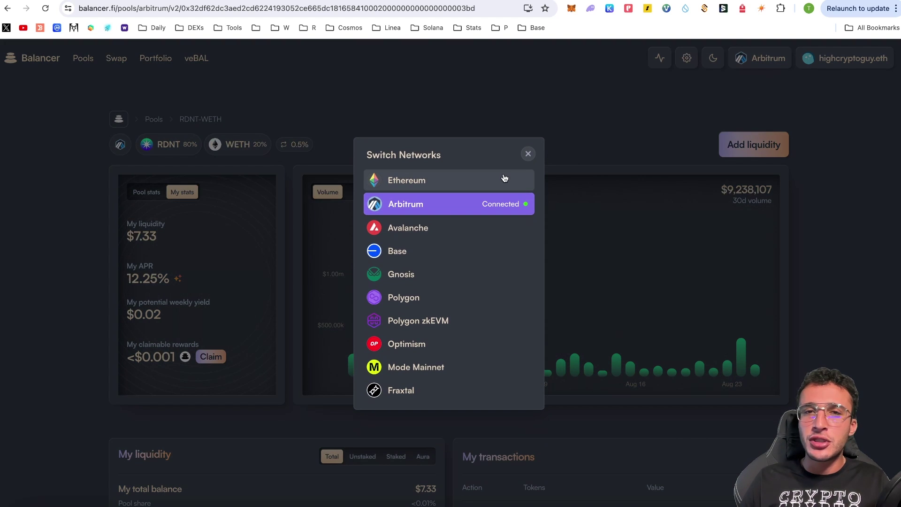
pyautogui.click(528, 153)
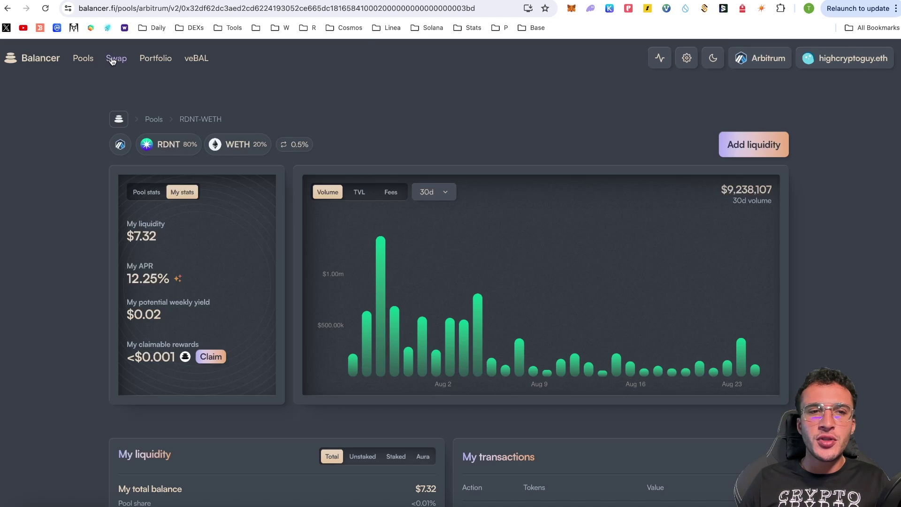
# Preview the Avalanche chain on the swap form, then leave the token list unselected.
pyautogui.click(113, 59)
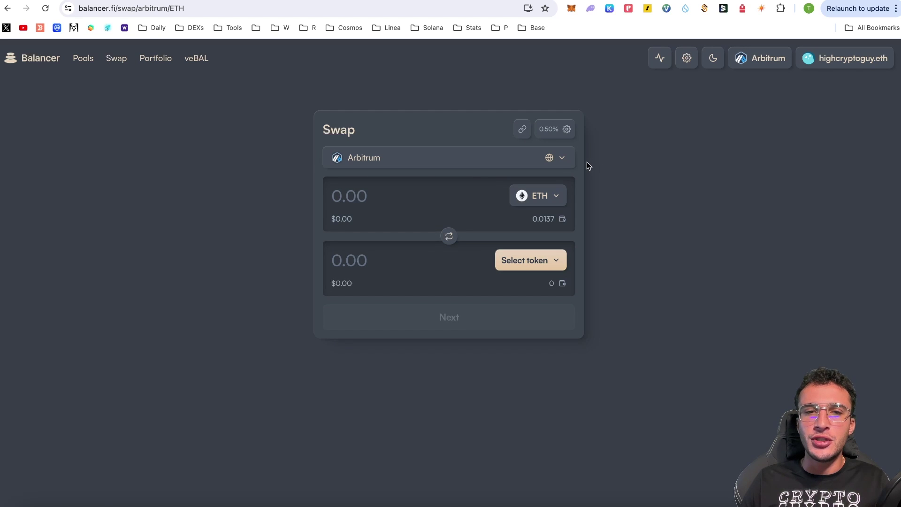
pyautogui.click(560, 164)
pyautogui.click(473, 229)
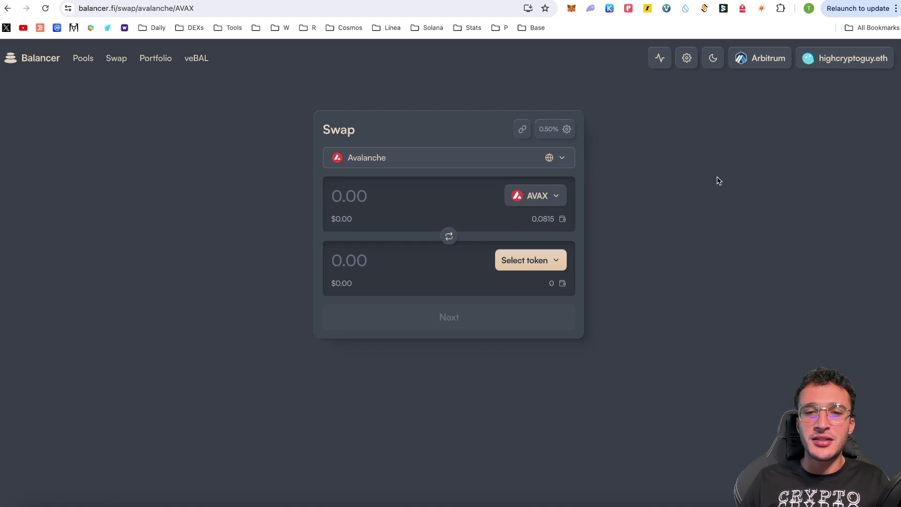
pyautogui.click(544, 264)
pyautogui.click(729, 193)
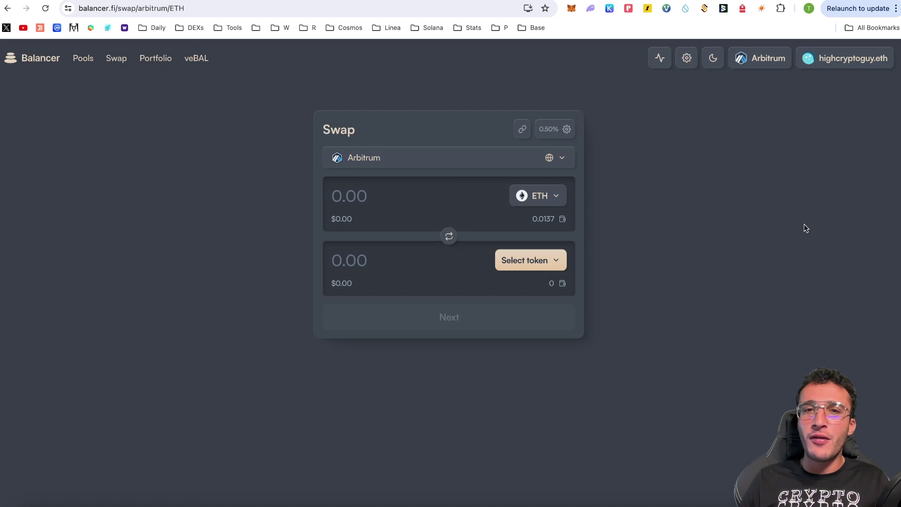
# Review the Portfolio's $10.68 liquidity, staked RDNT/WETH at $7.32, and the 1.03% APR.
pyautogui.click(160, 63)
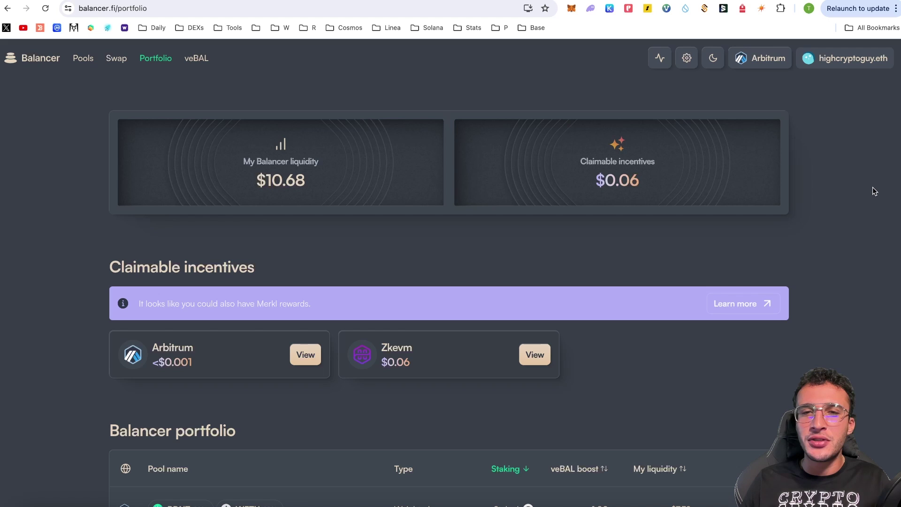
pyautogui.scroll(-4, 872, 187)
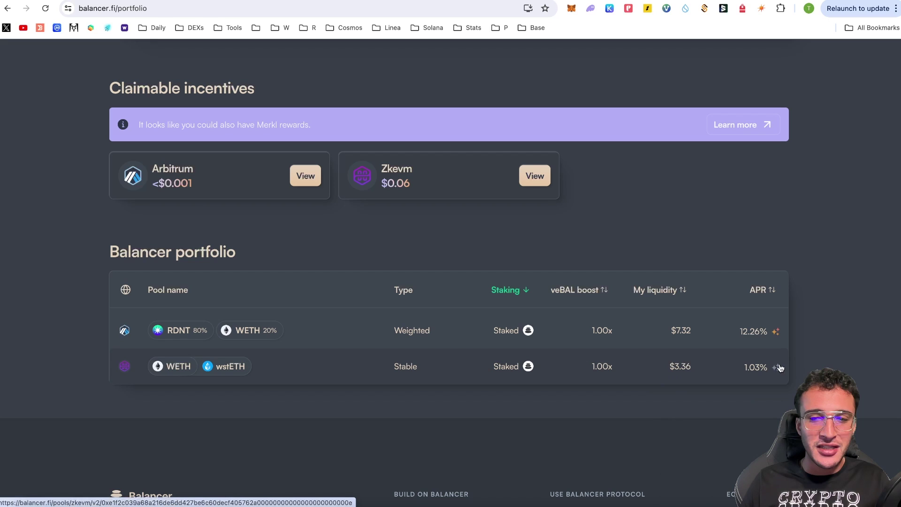
pyautogui.moveTo(754, 374)
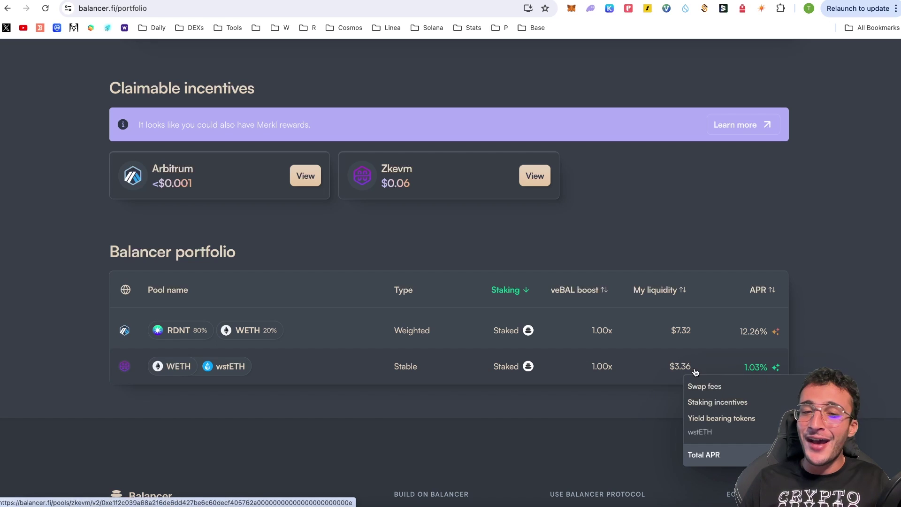
pyautogui.scroll(4, 815, 328)
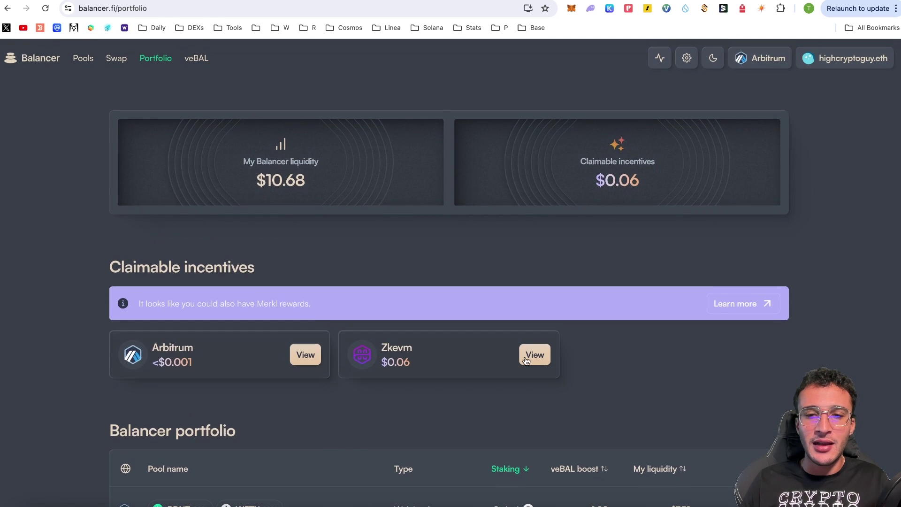
pyautogui.click(535, 359)
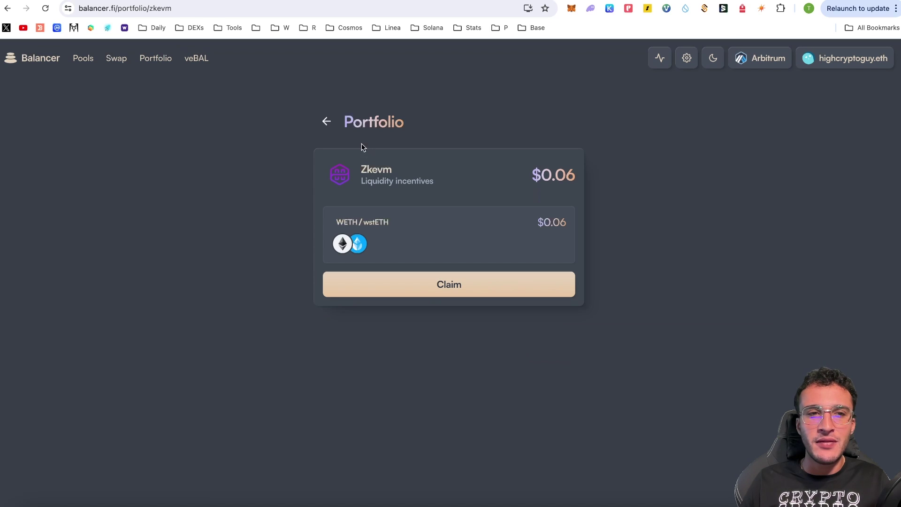
pyautogui.click(326, 121)
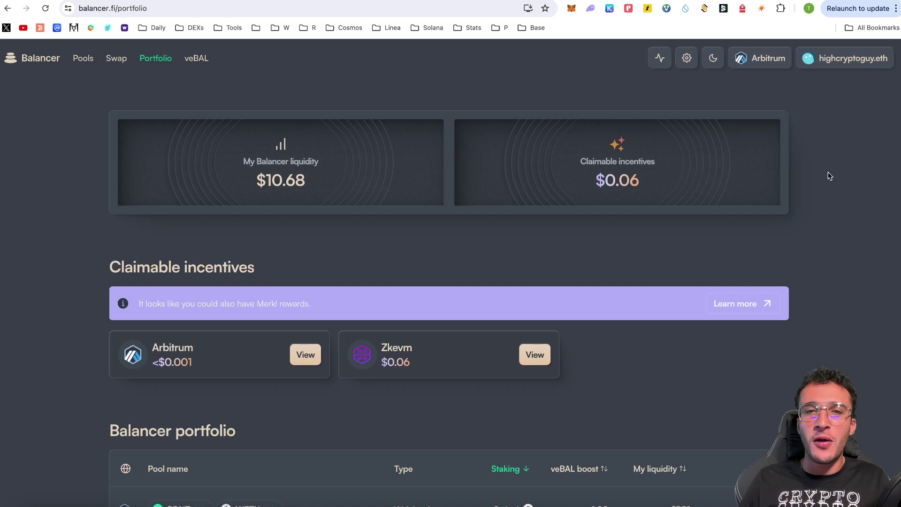
# Browse the older app's Manage veBAL page, then close the veBAL redirect notice.
pyautogui.click(197, 63)
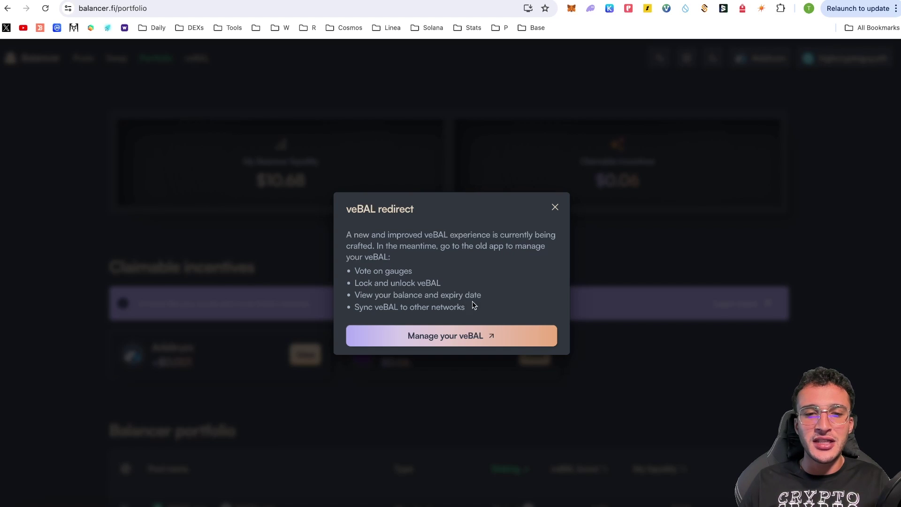
pyautogui.click(458, 335)
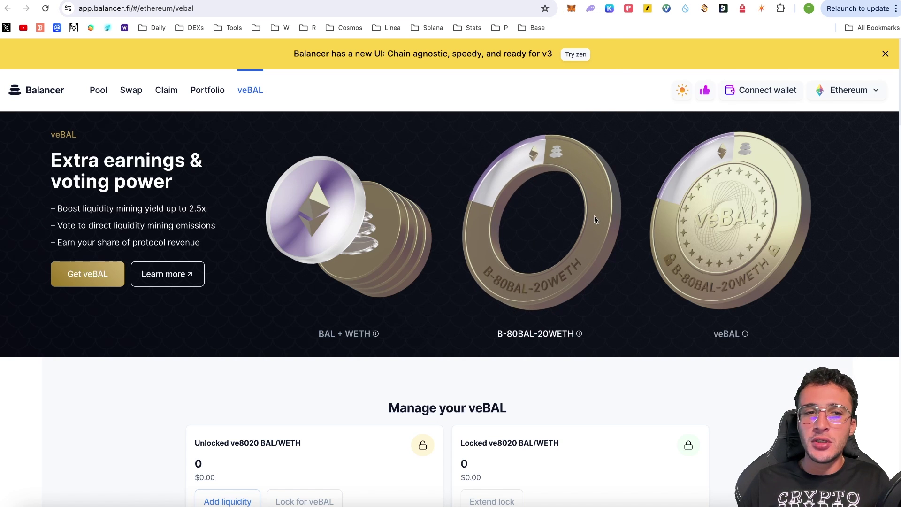
pyautogui.scroll(-3, 605, 220)
pyautogui.scroll(3, 606, 216)
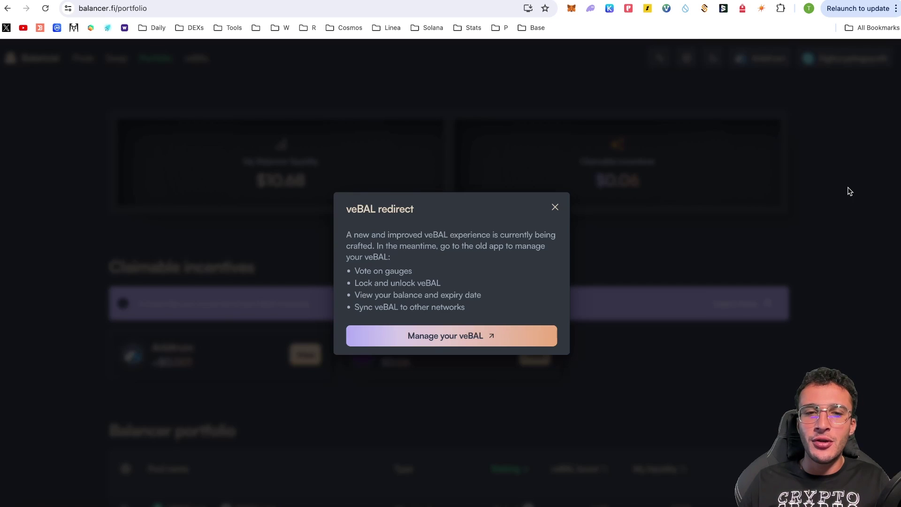
pyautogui.click(849, 191)
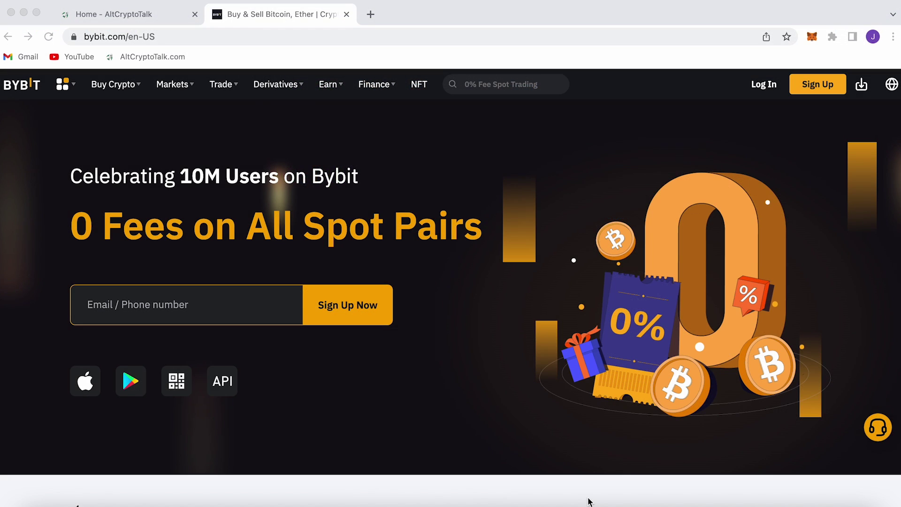
# Scroll the Bybit homepage down to the welcome gift of up to 4030 USDT.
pyautogui.scroll(-4, 589, 501)
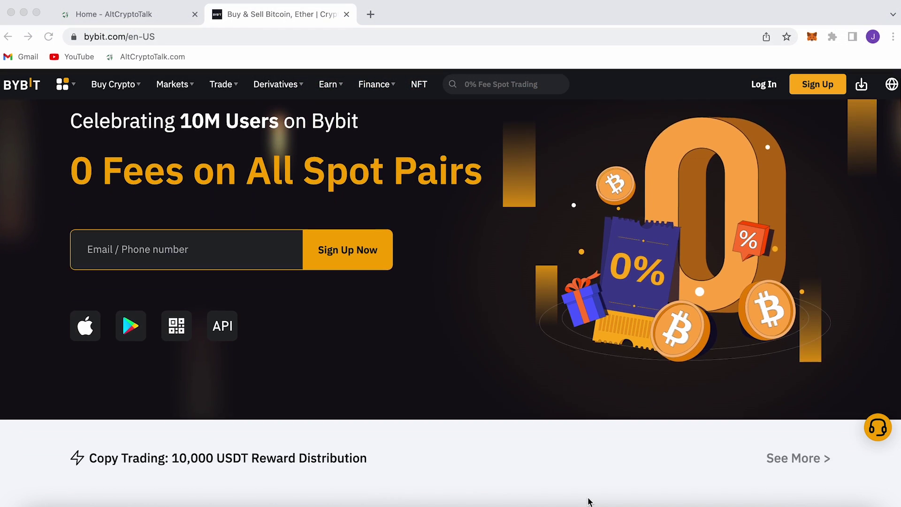
pyautogui.scroll(-7, 589, 501)
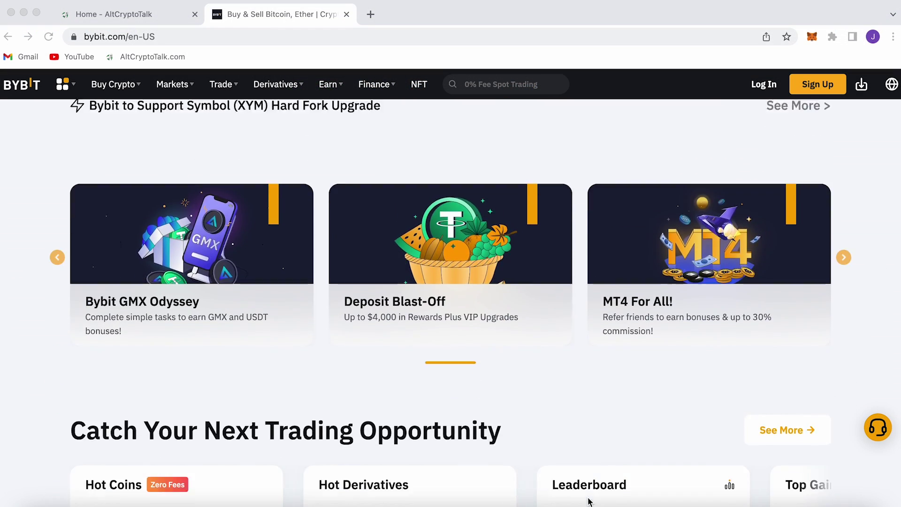
pyautogui.scroll(-9, 589, 501)
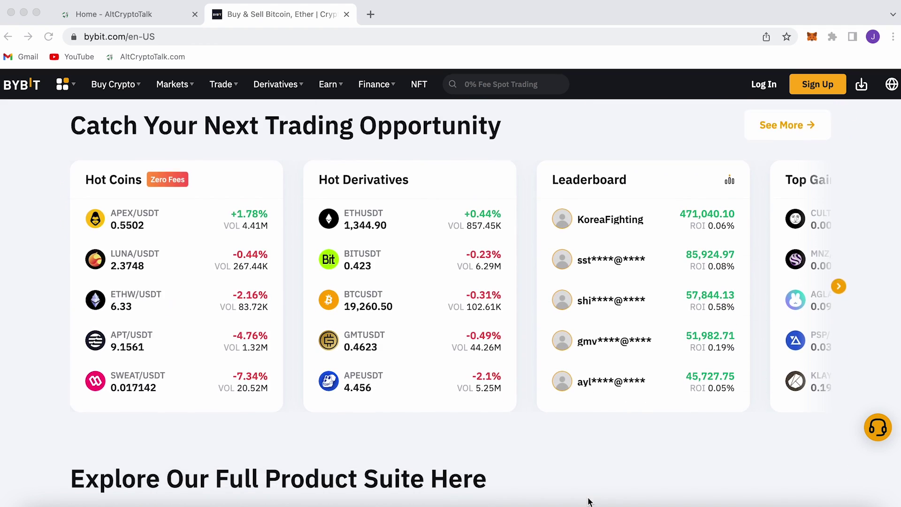
pyautogui.scroll(-9, 589, 501)
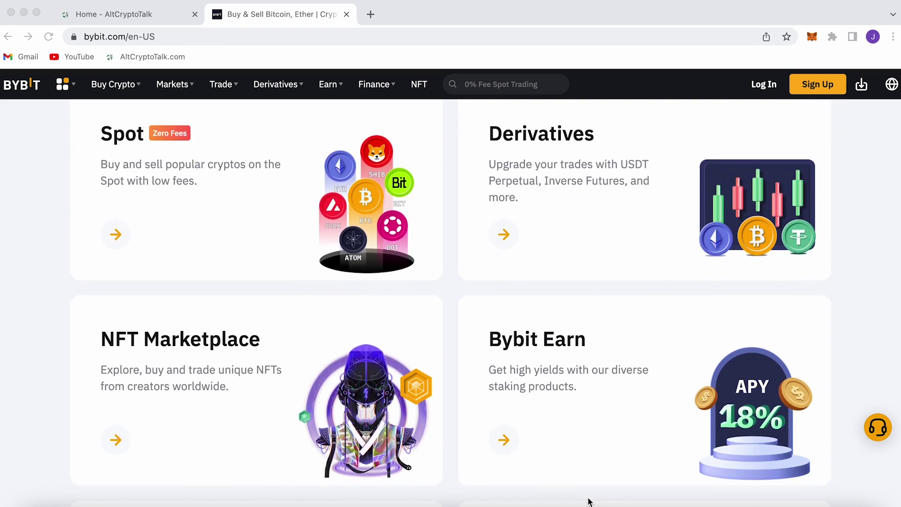
pyautogui.scroll(-9, 589, 501)
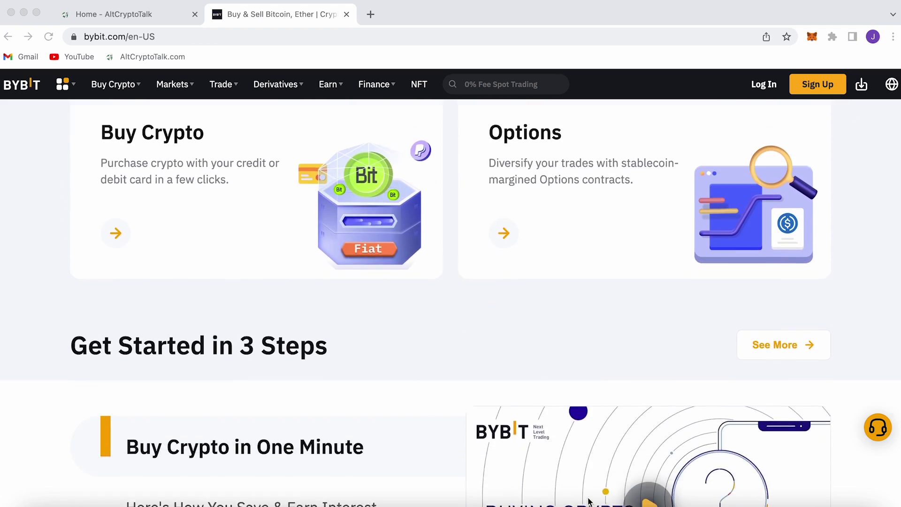
pyautogui.scroll(-7, 589, 501)
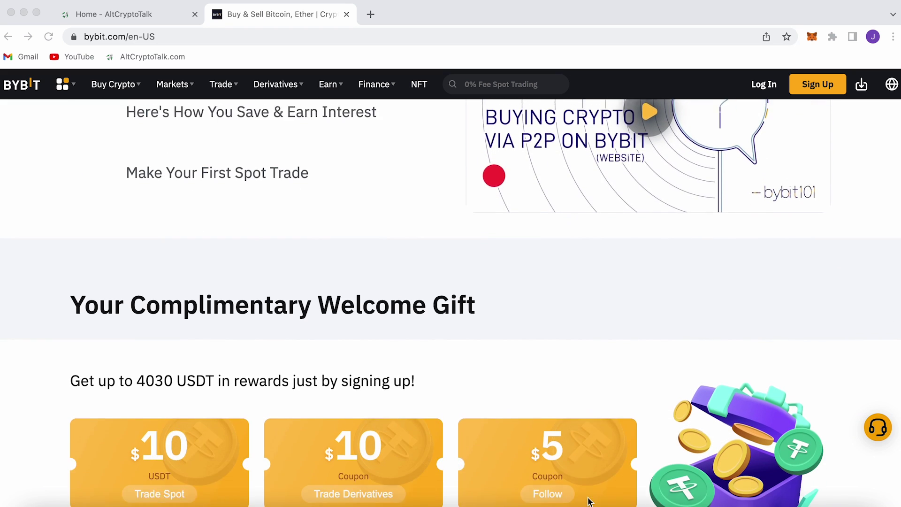
pyautogui.scroll(-1, 589, 501)
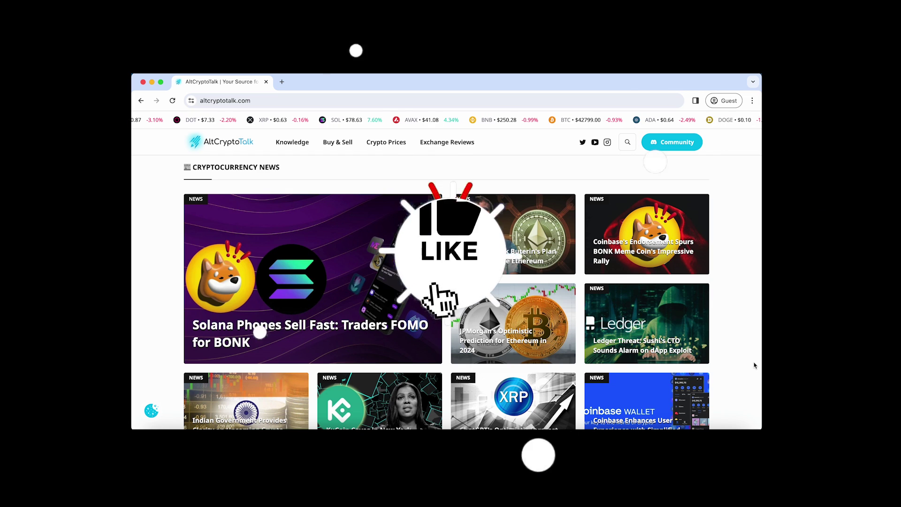
pyautogui.scroll(-3, 755, 365)
# Scroll past Reviews, Guides, Videos and Exchange Reviews to the FTX, Litecoin, XRP and KuCoin stories.
pyautogui.scroll(-6, 755, 365)
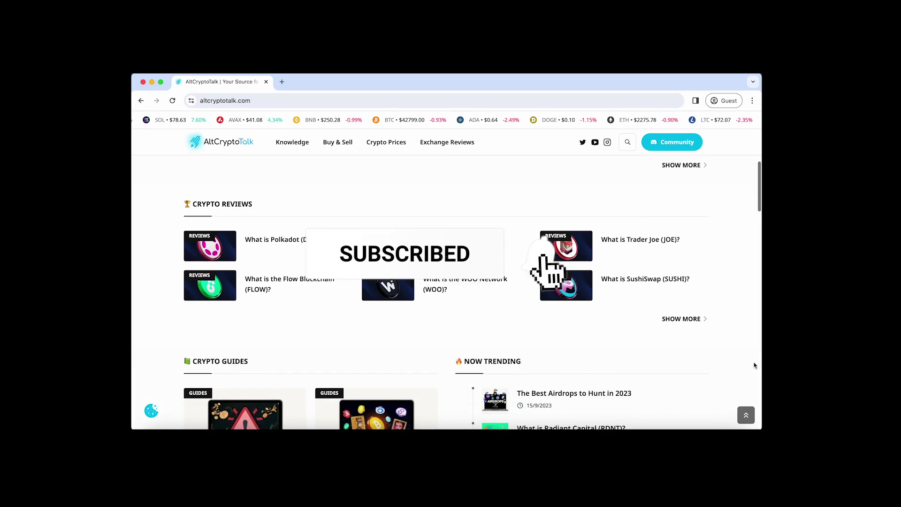
pyautogui.scroll(-4, 755, 365)
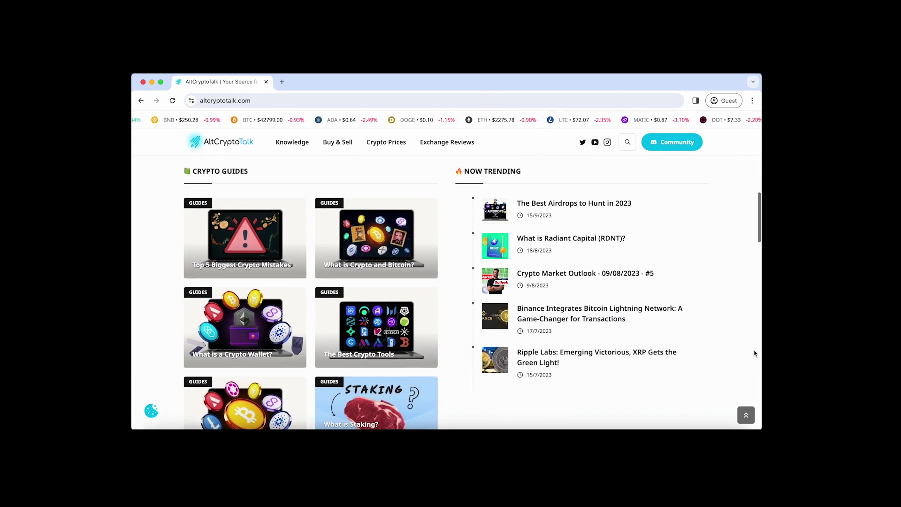
pyautogui.scroll(-6, 755, 353)
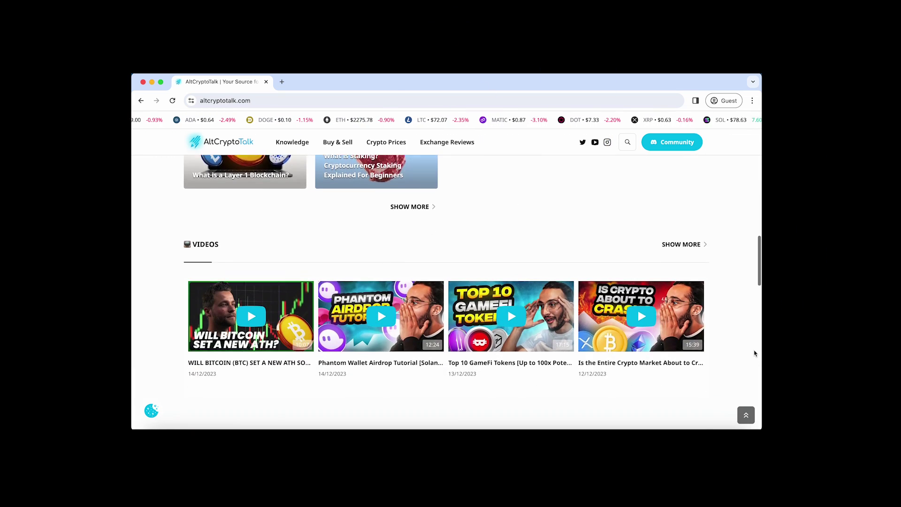
pyautogui.scroll(-5, 755, 353)
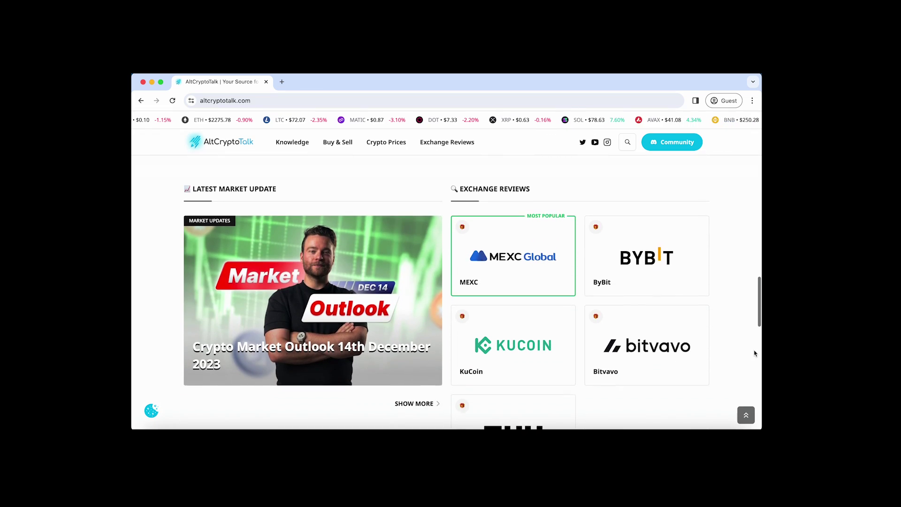
pyautogui.scroll(-5, 755, 353)
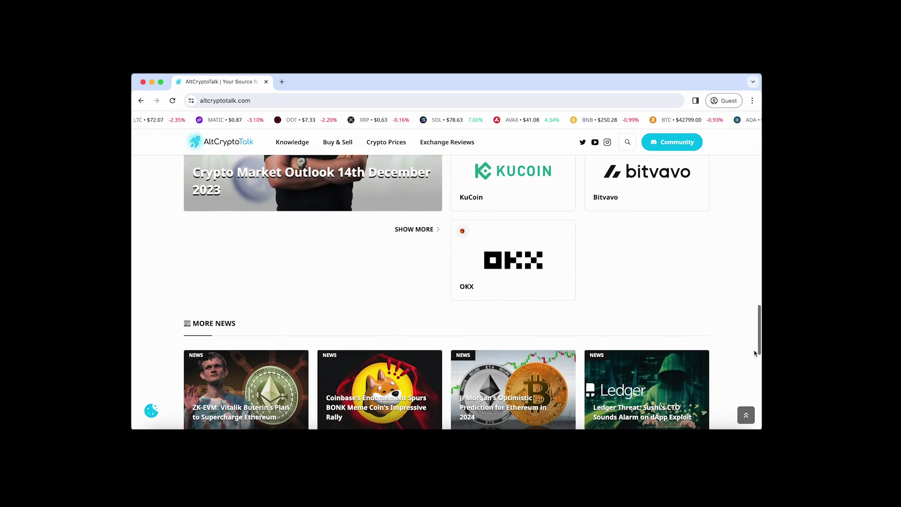
pyautogui.scroll(-4, 755, 353)
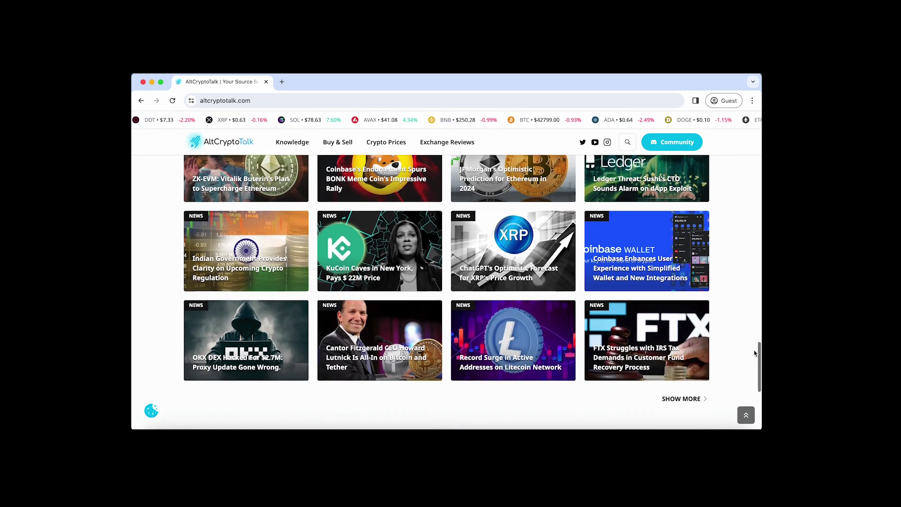